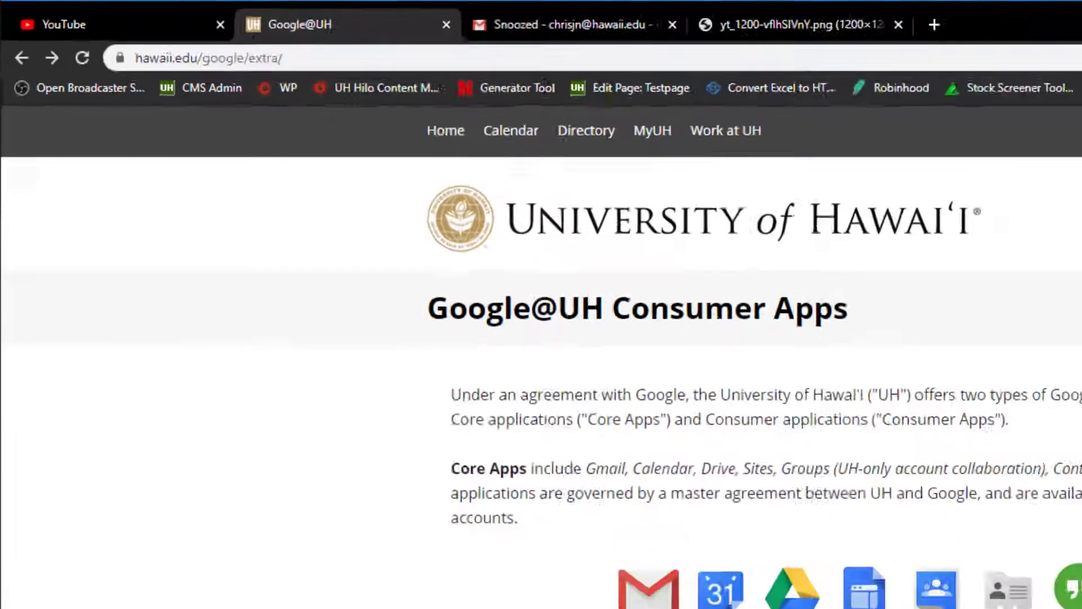
- Log in to the Google@UH Consumer Apps page with the already filled-in account credentials
scroll(924, 405, down, 4)
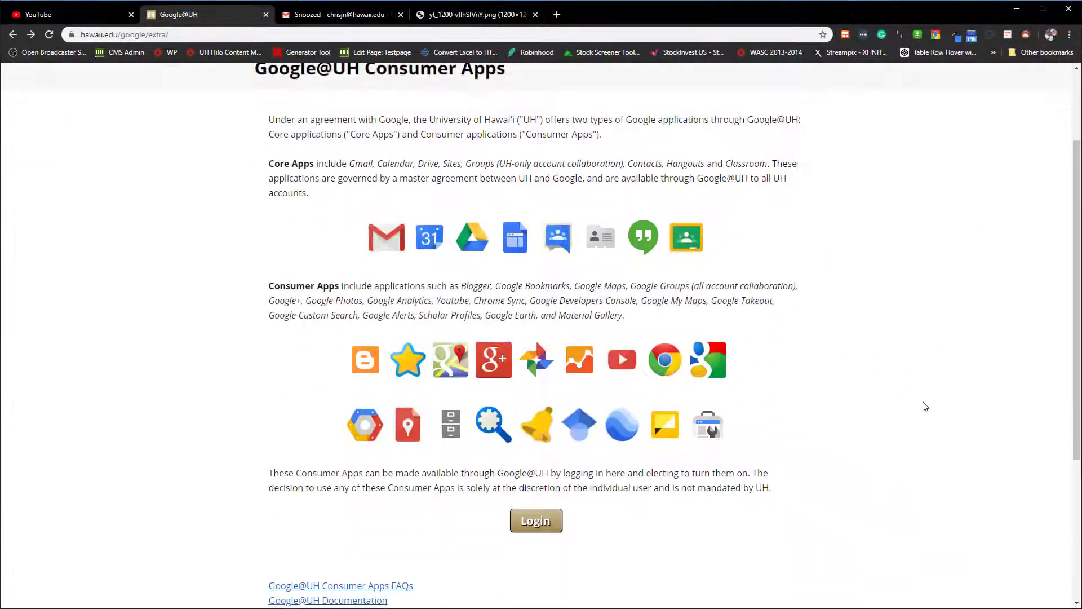
scroll(925, 406, down, 2)
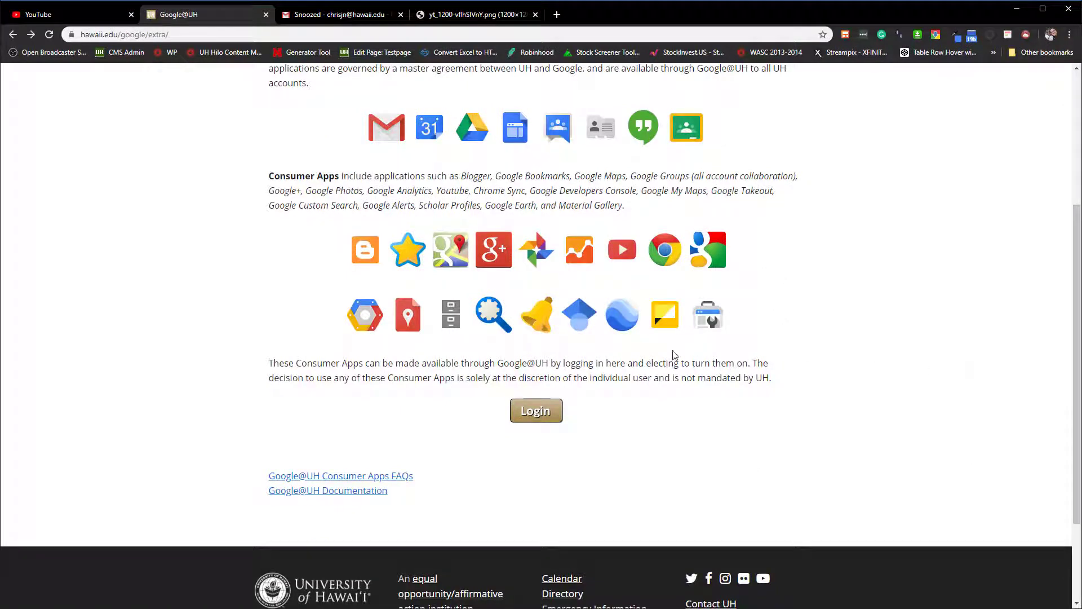
click(548, 409)
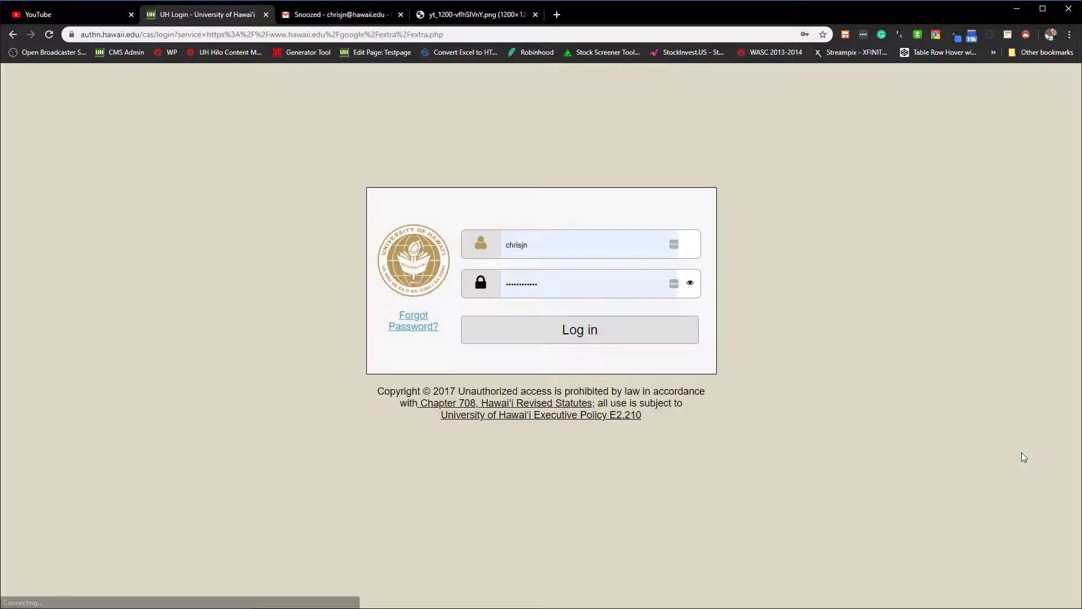
click(575, 336)
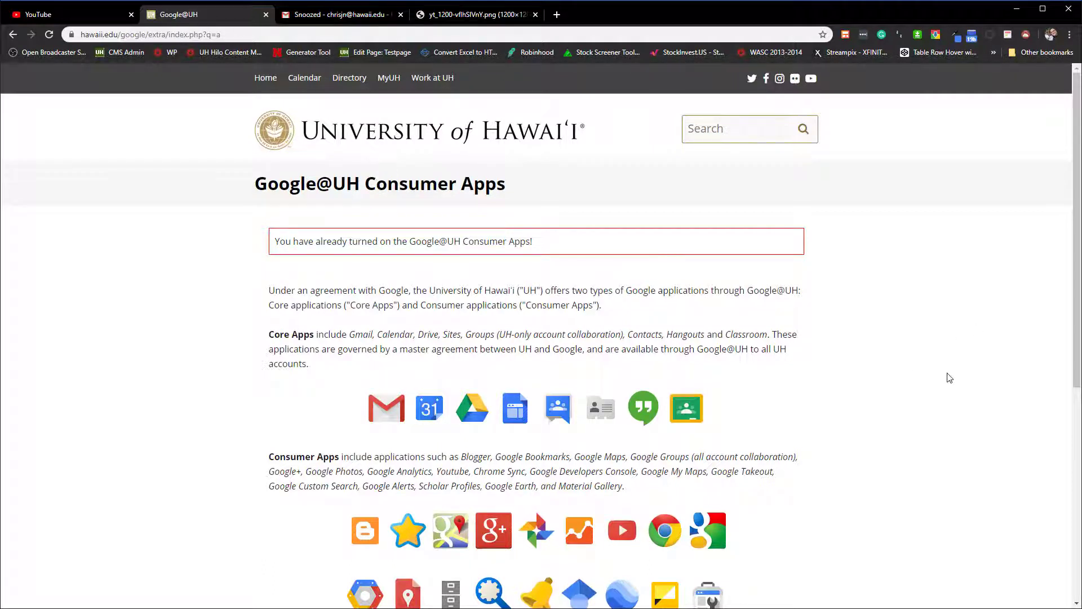
- Review the Core Apps and Consumer Apps listed on the Google@UH page, and close the page
scroll(949, 378, down, 2)
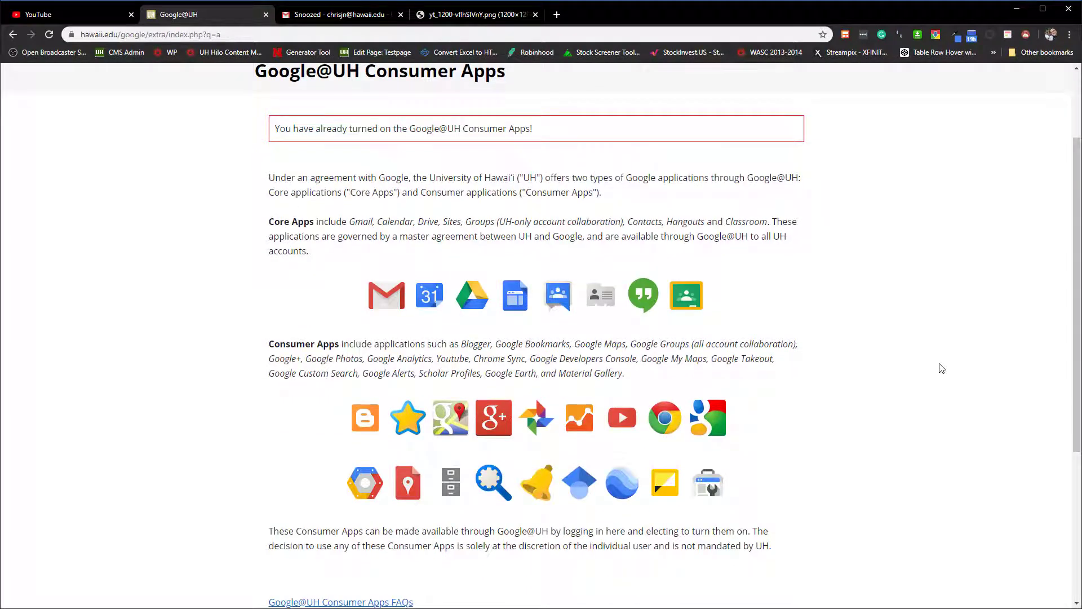
scroll(941, 366, down, 3)
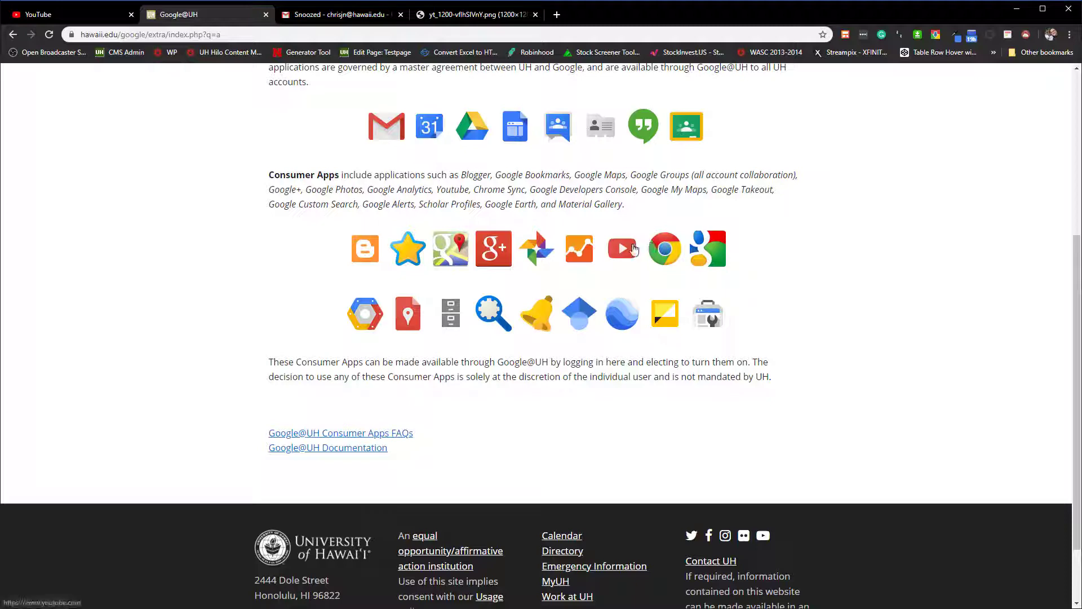
scroll(885, 379, up, 1)
scroll(886, 380, up, 4)
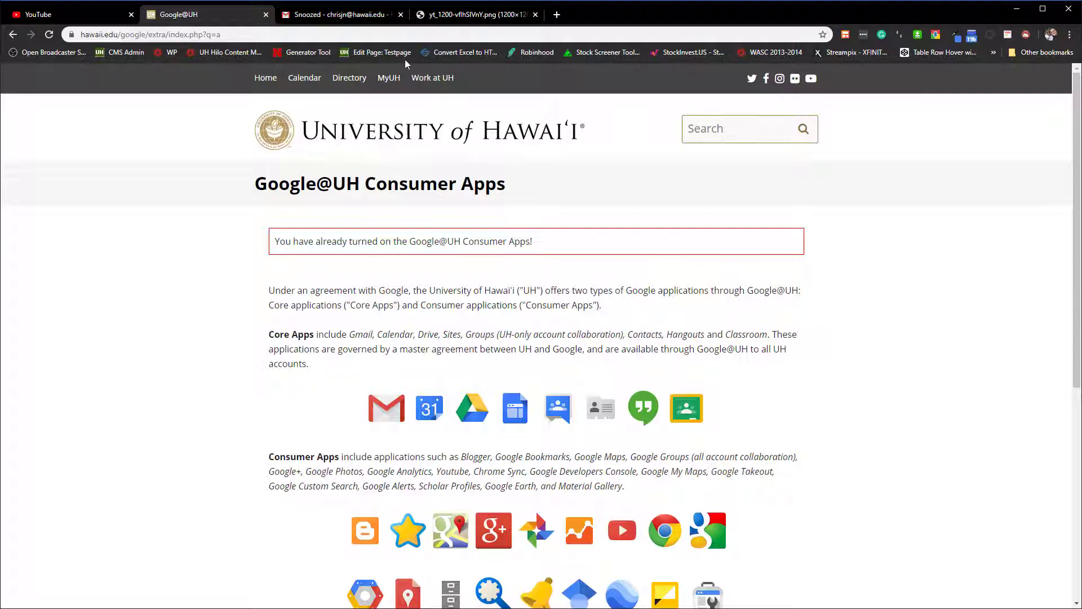
click(266, 16)
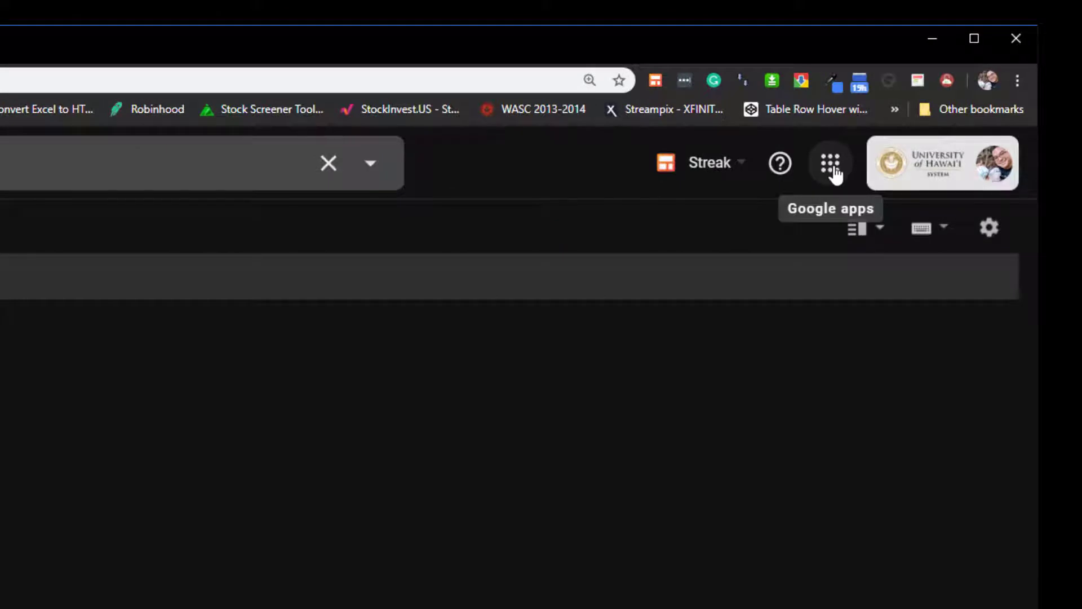
- Open YouTube from the list of Google apps in Gmail
click(834, 172)
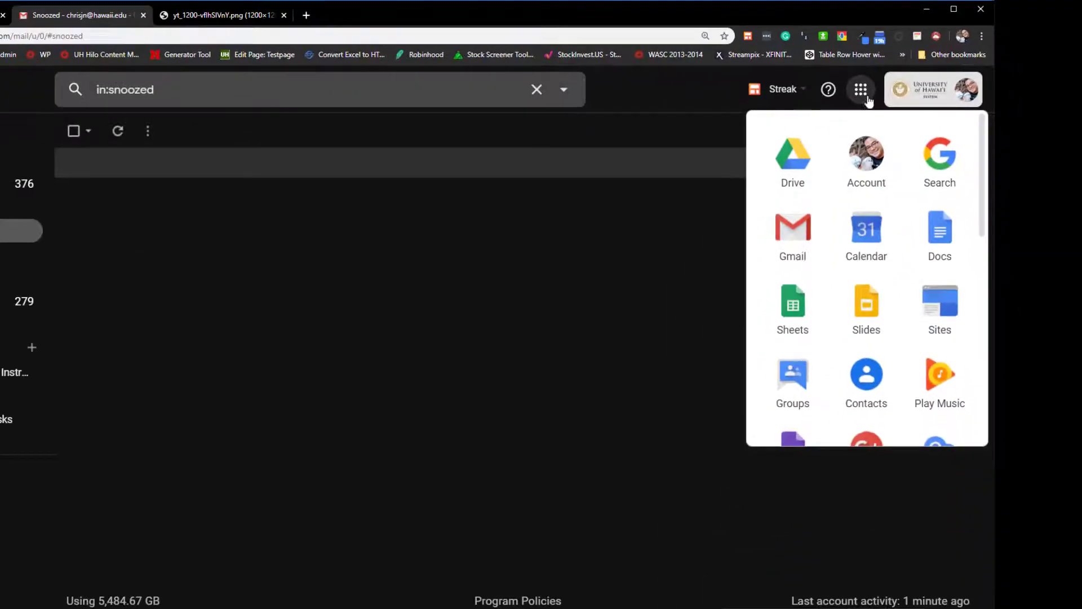
drag(983, 134, 986, 265)
scroll(986, 266, down, 2)
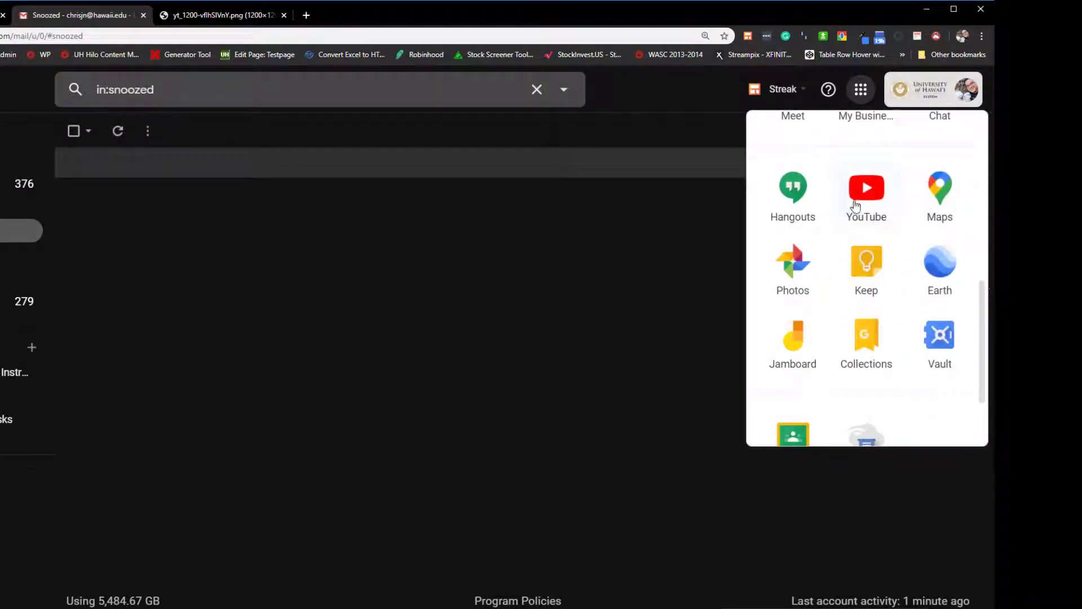
click(867, 201)
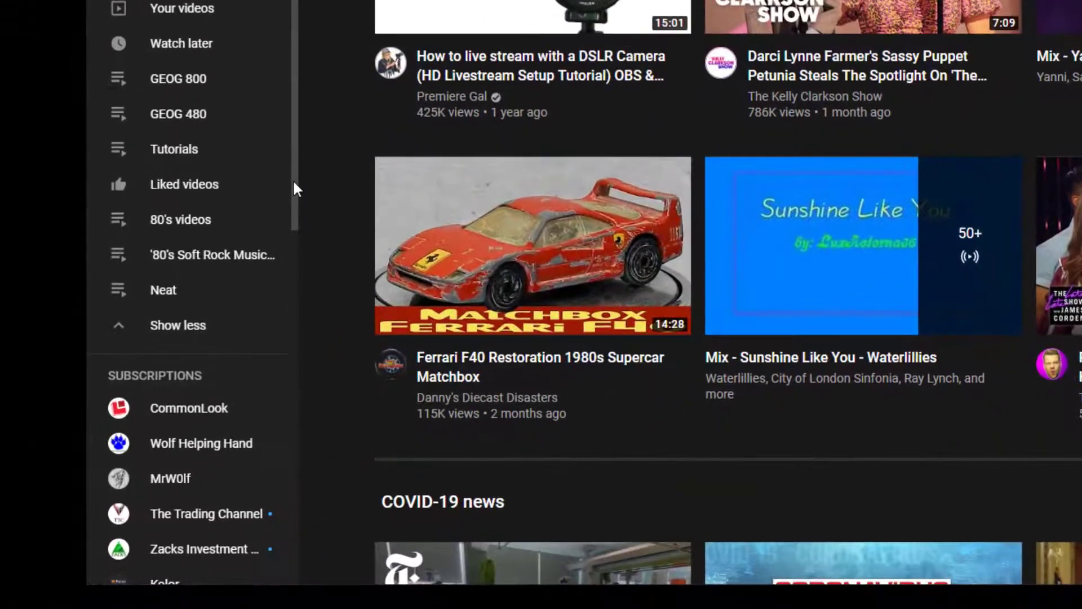
- Open the YouTube account settings and go to the options for your channel
drag(294, 186, 294, 496)
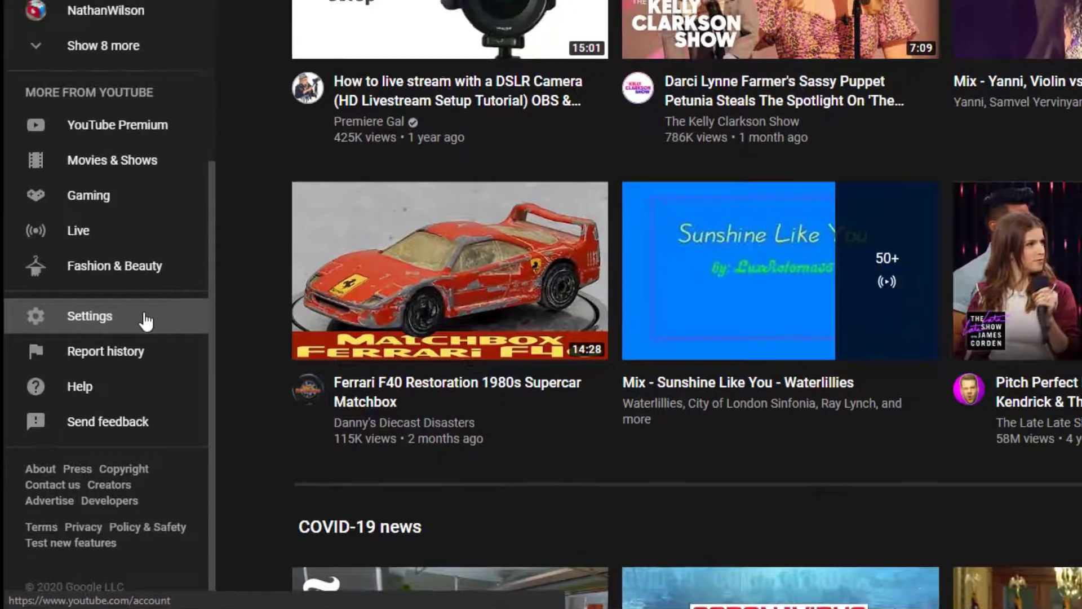
click(228, 294)
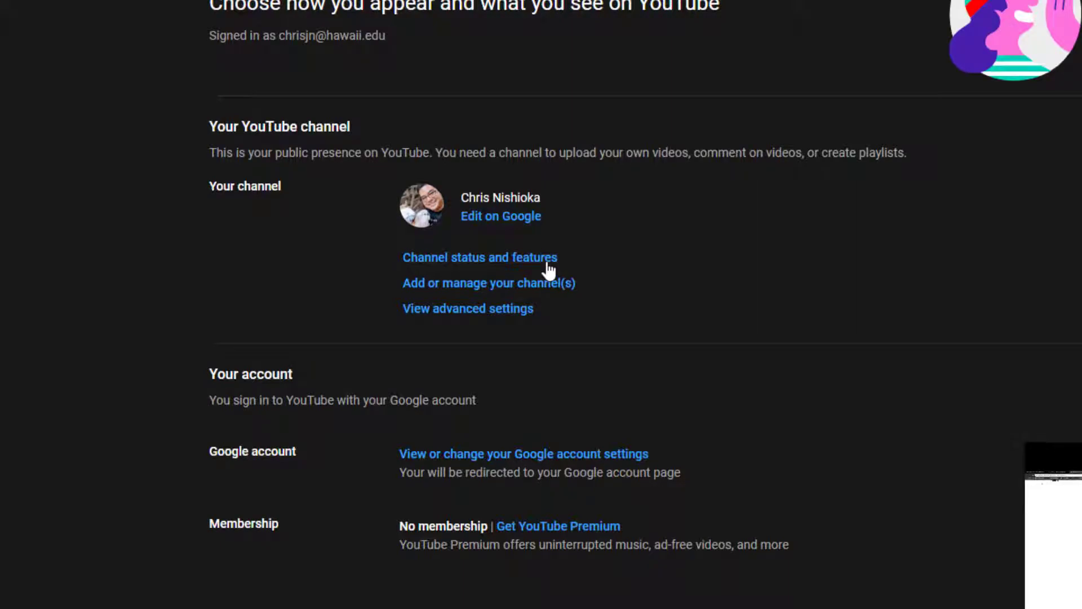
click(548, 271)
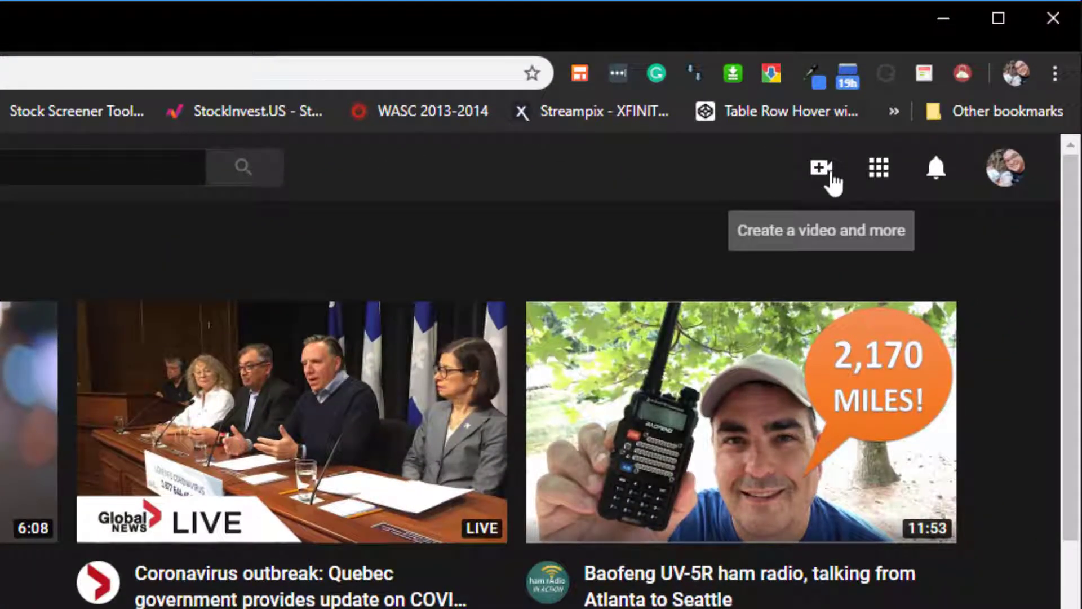
- Start a new video upload and add the file GEOG 800 01 World Locations.mp4
click(822, 170)
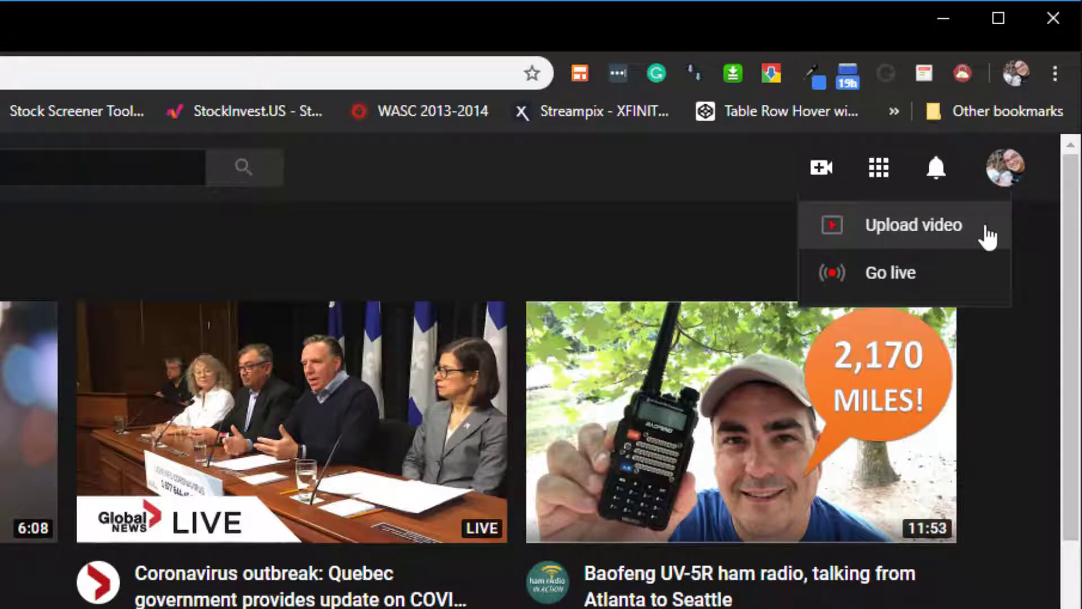
click(913, 226)
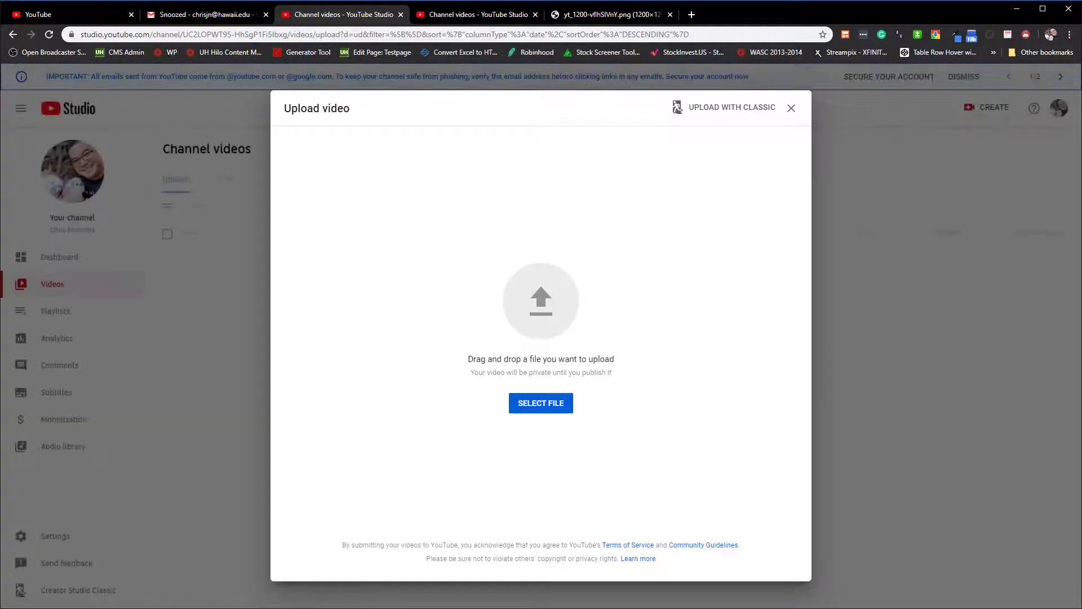
drag(0, 366, 551, 314)
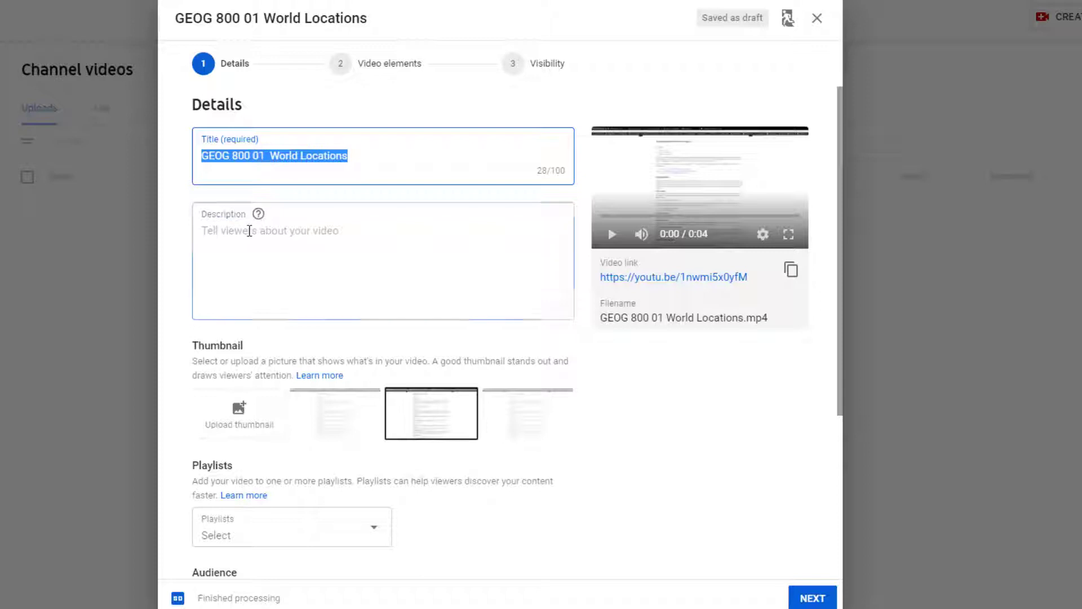
- Enter "My video" as the description of the uploaded video
click(249, 230)
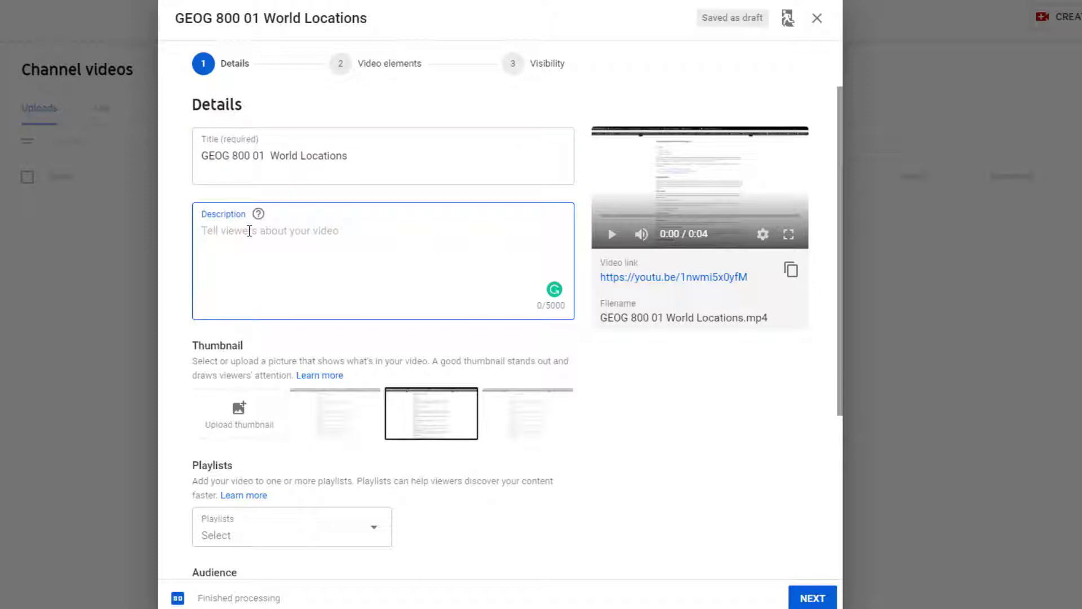
text(M)
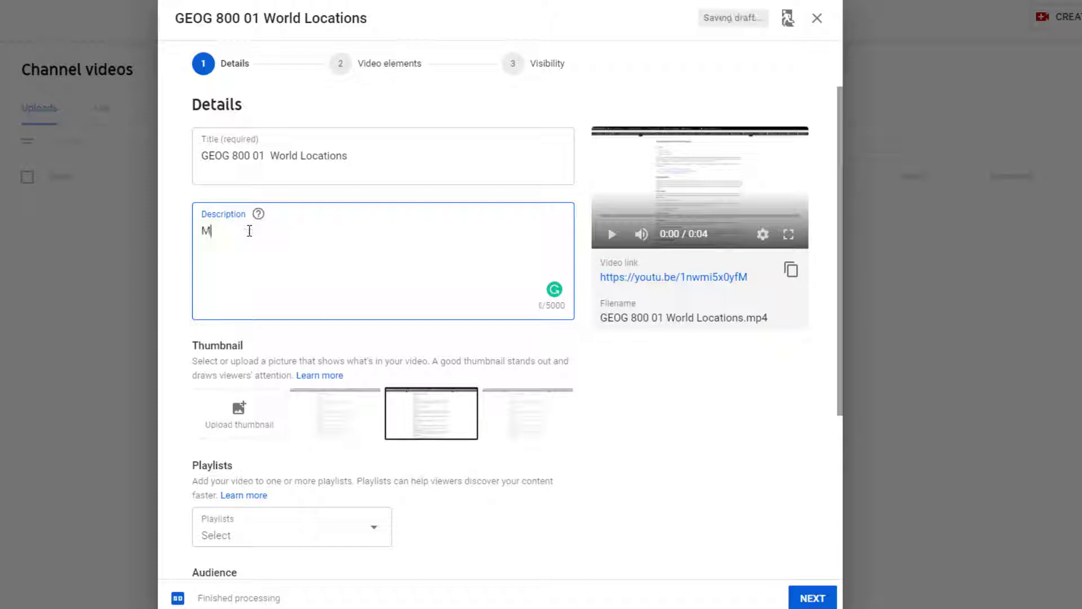
text(y video)
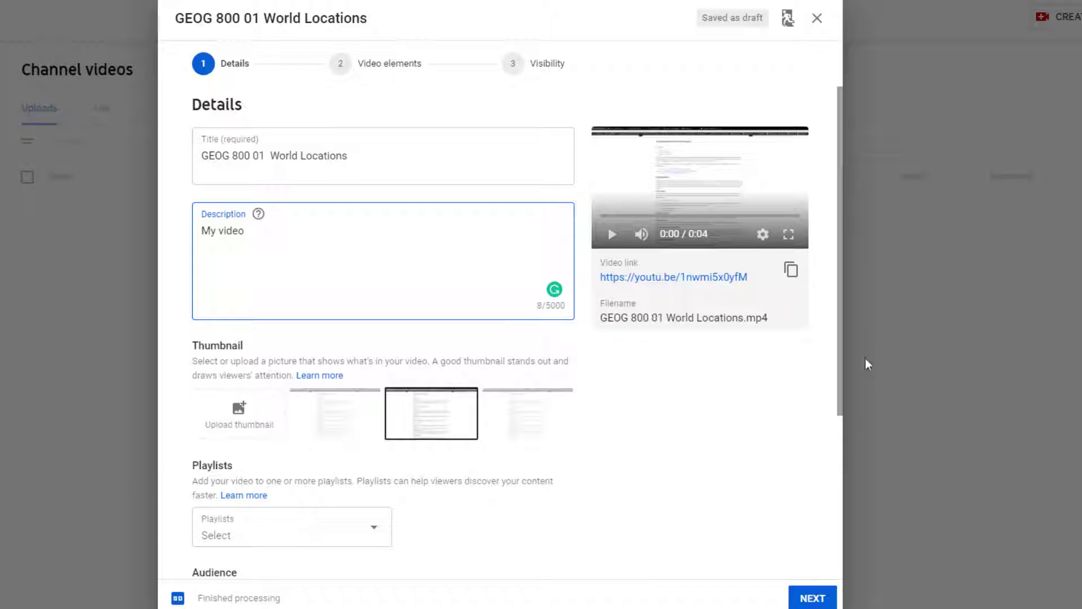
- Create an unlisted playlist titled GEOG 800 and add the video to it
drag(839, 361, 837, 452)
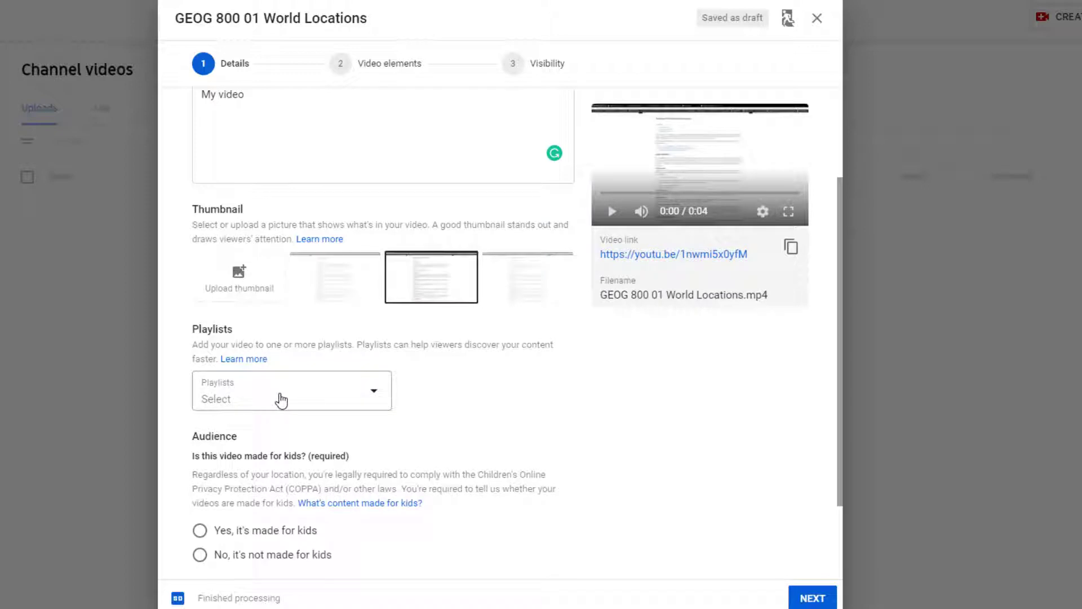
click(281, 400)
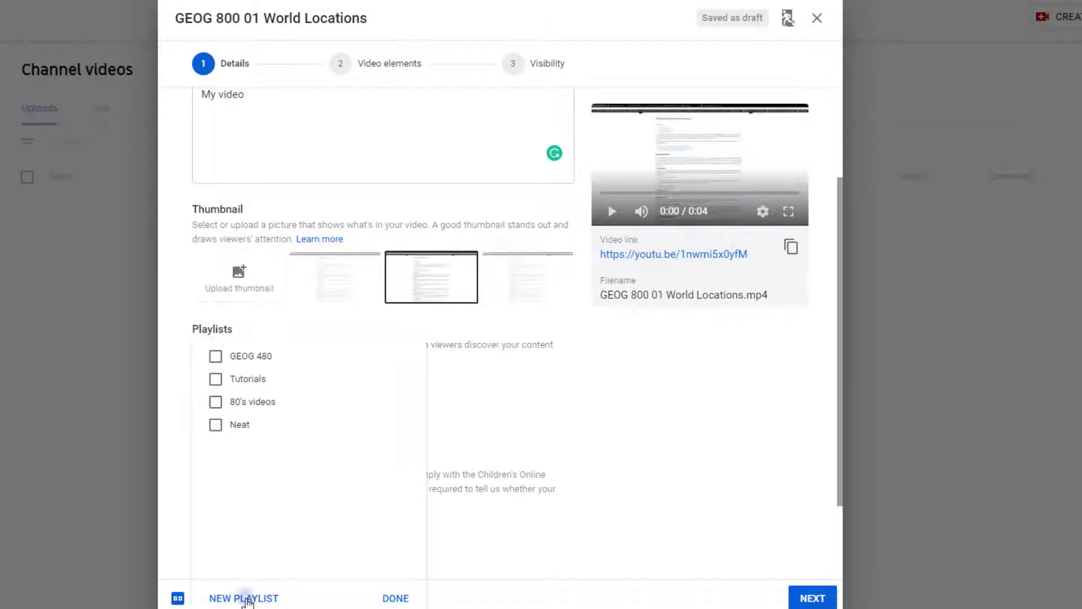
click(248, 598)
text(GEOG 800)
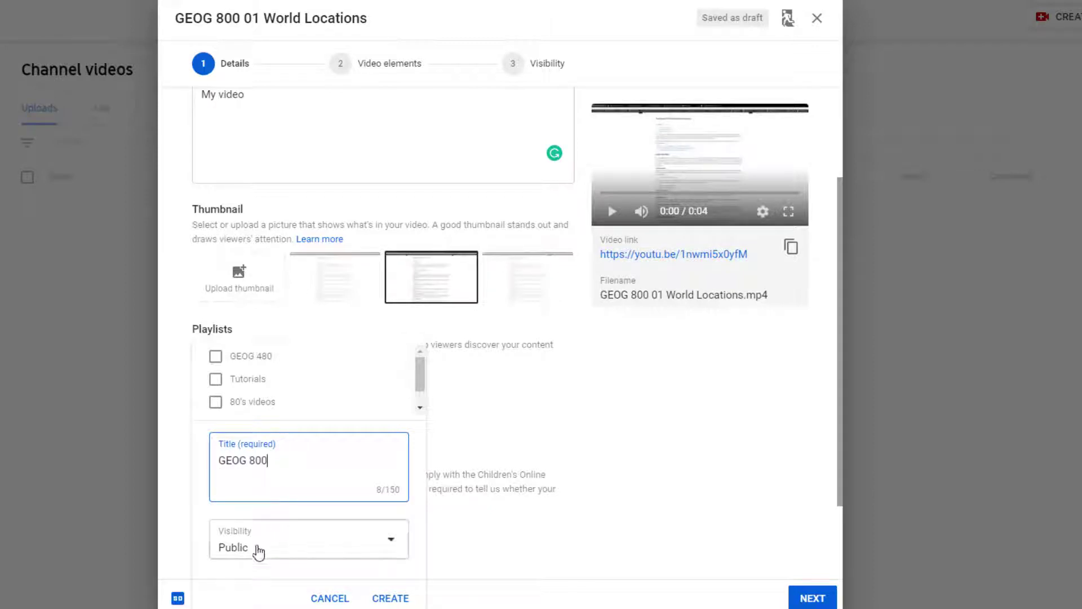
click(358, 545)
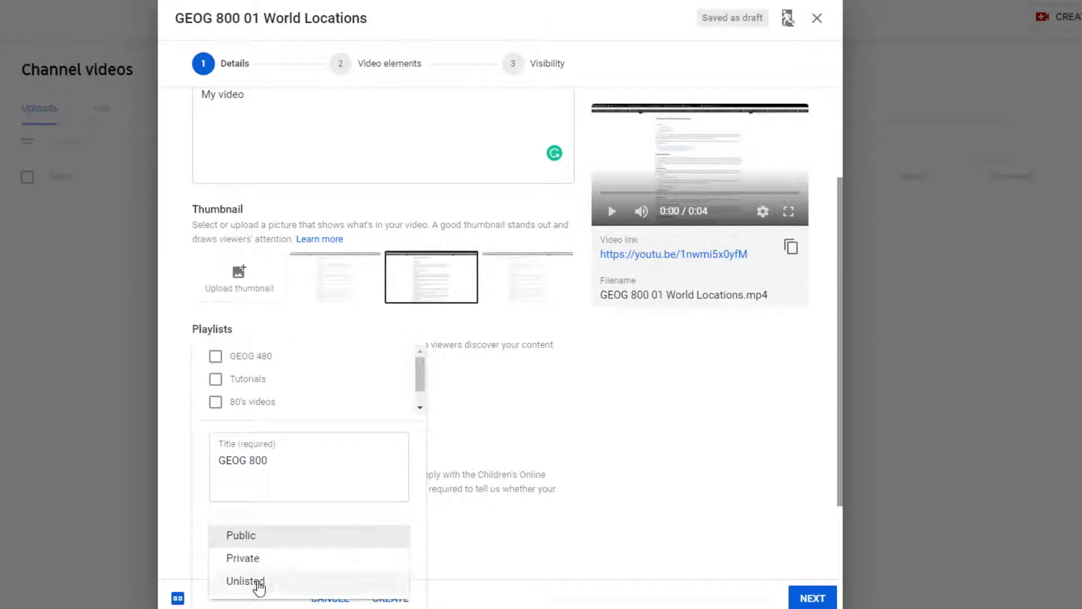
click(262, 581)
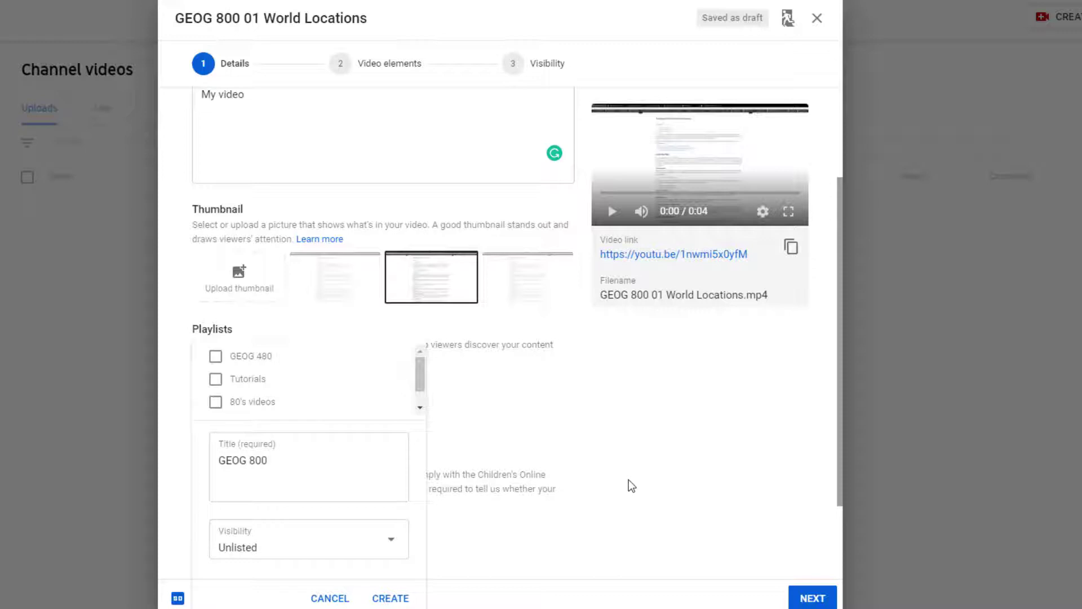
click(395, 598)
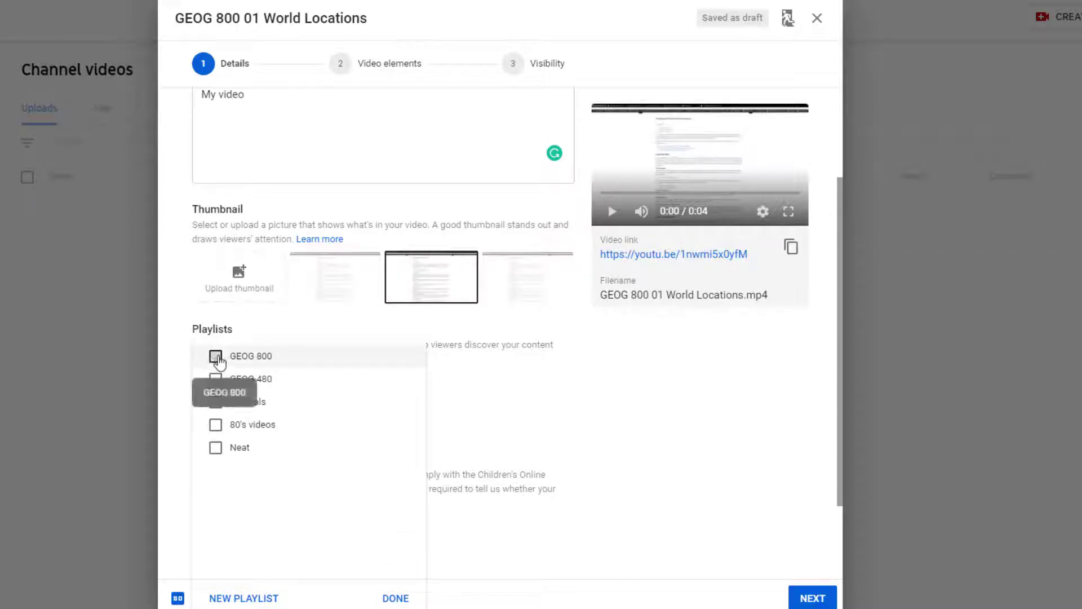
click(216, 357)
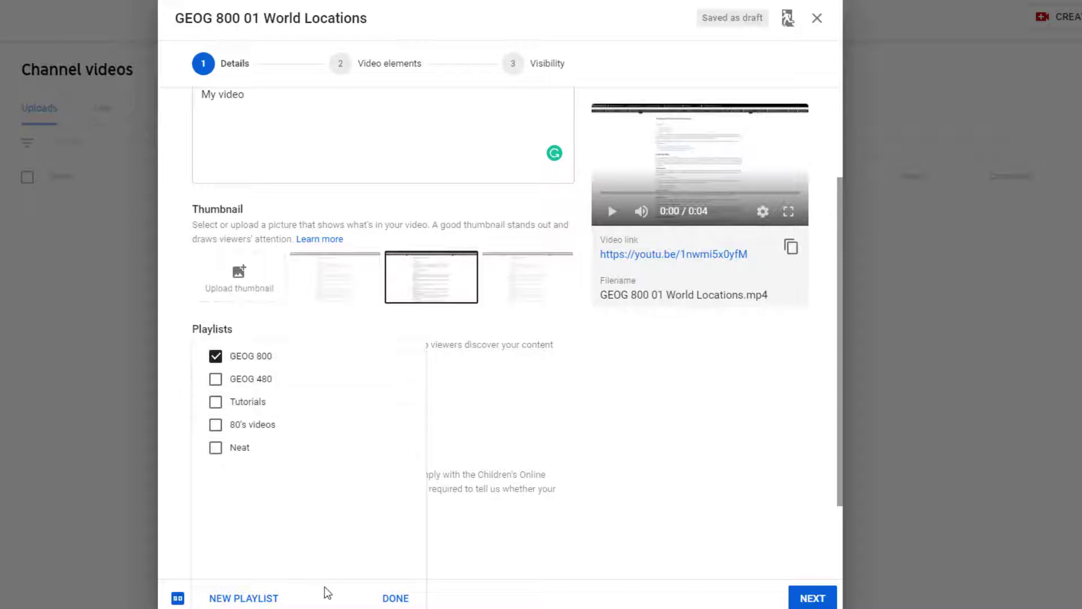
click(396, 599)
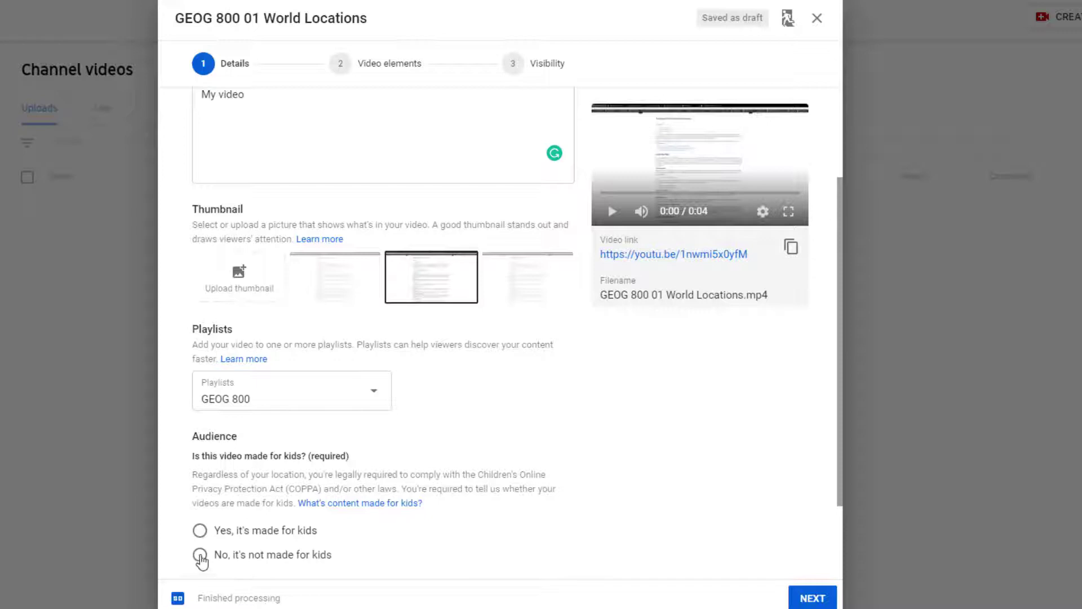
- Mark the video as not made for kids and proceed past the video elements to the visibility settings
click(200, 555)
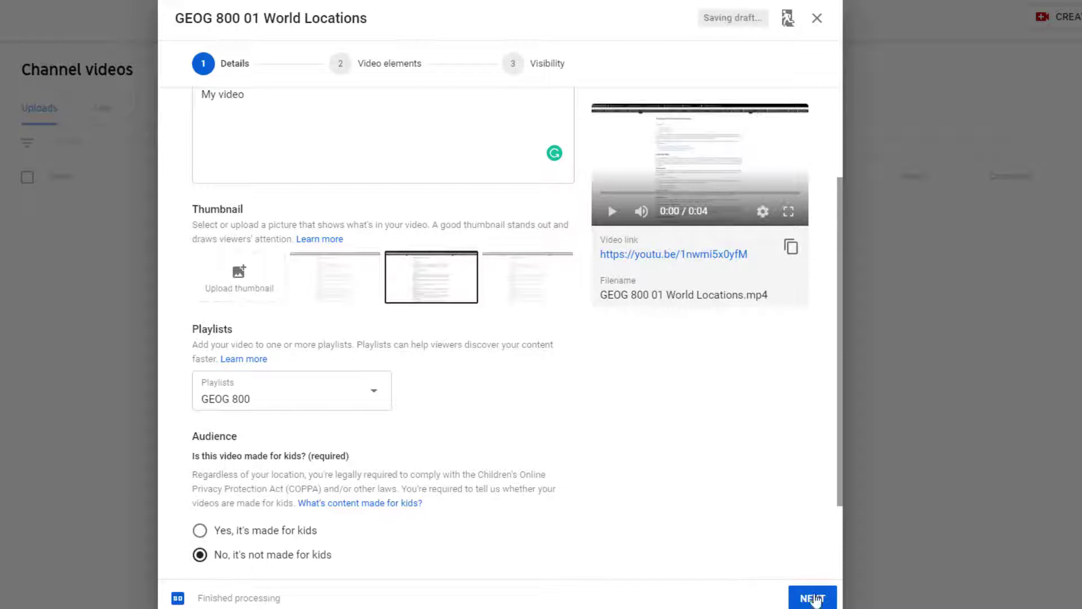
click(812, 597)
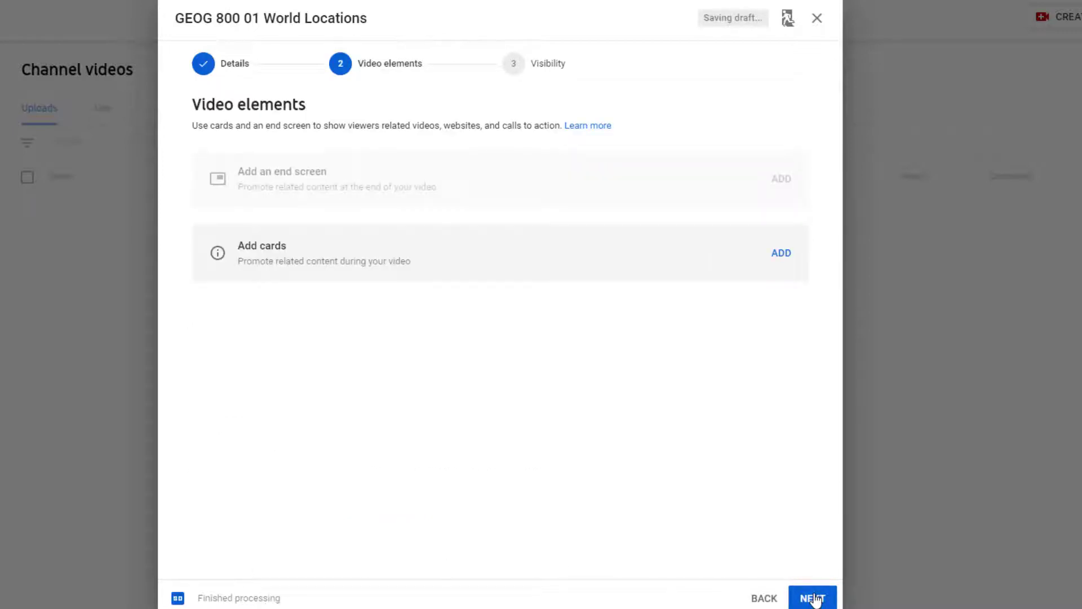
click(812, 598)
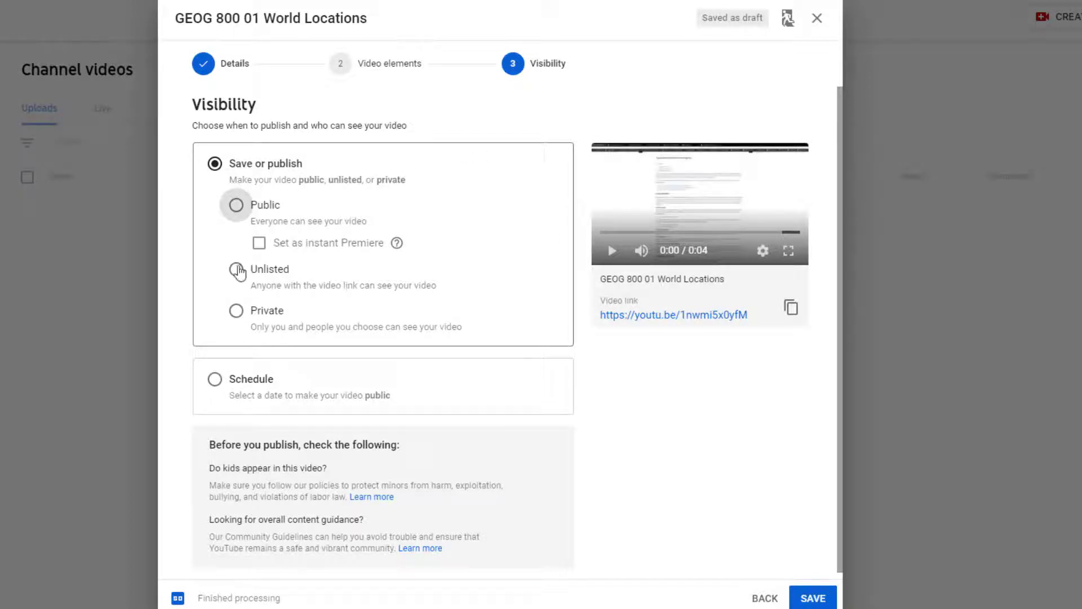
- Save the video with unlisted visibility and return to the channel's video list
click(236, 269)
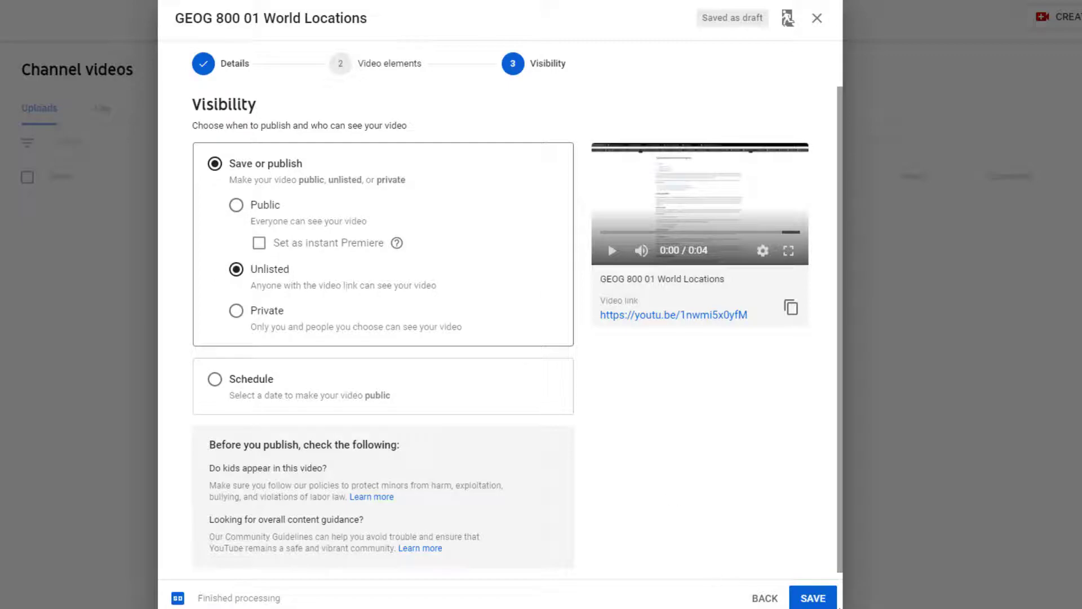
click(814, 598)
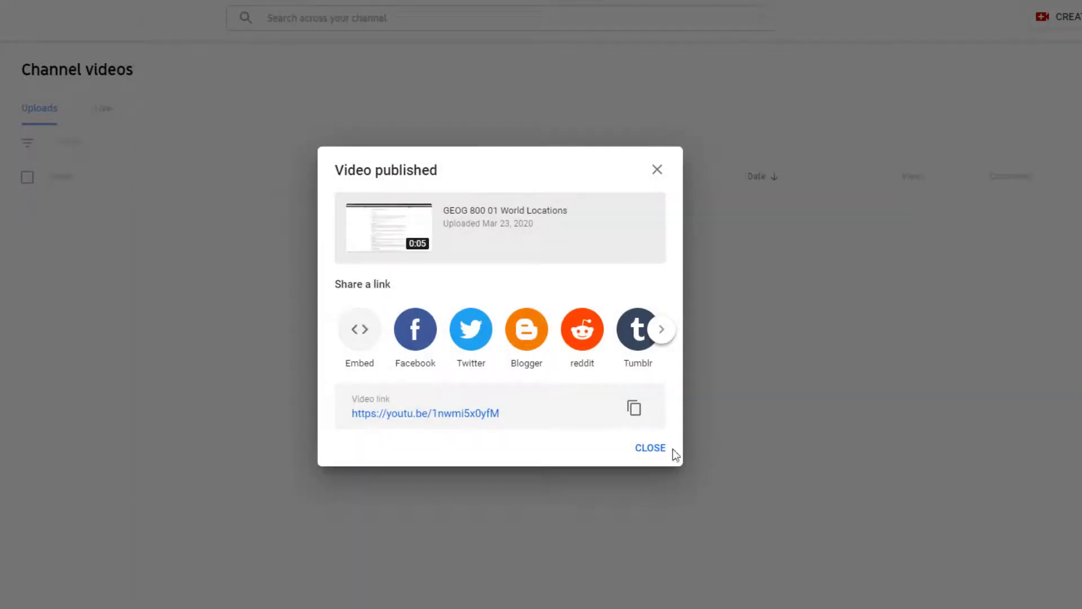
click(651, 449)
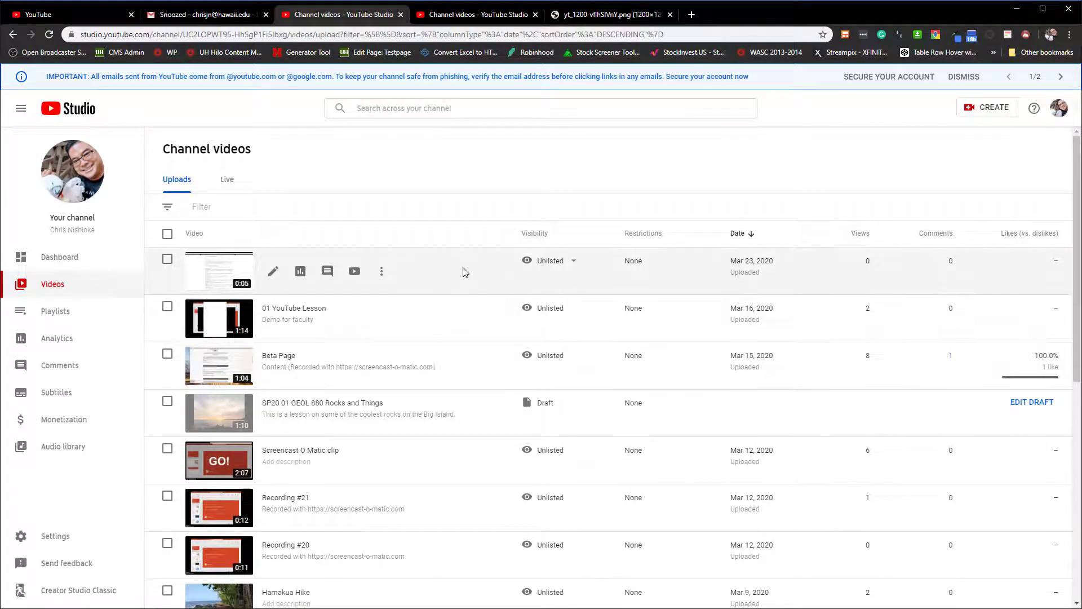
mouse_move(566, 270)
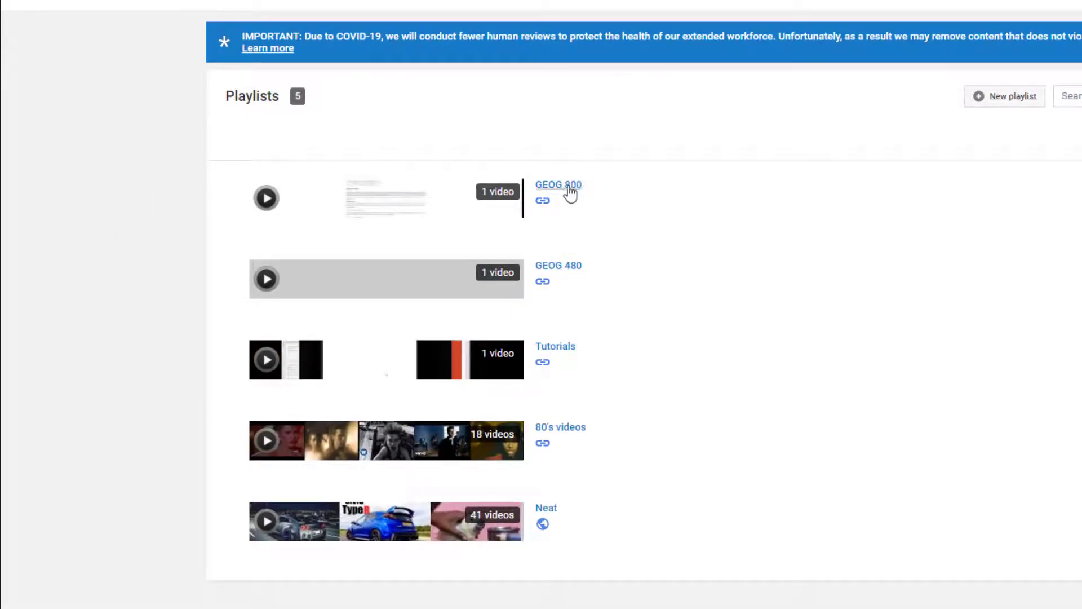
- Open the GEOG 800 playlist and display its shareable link, closing the sharing options after viewing it
mouse_move(549, 208)
click(575, 187)
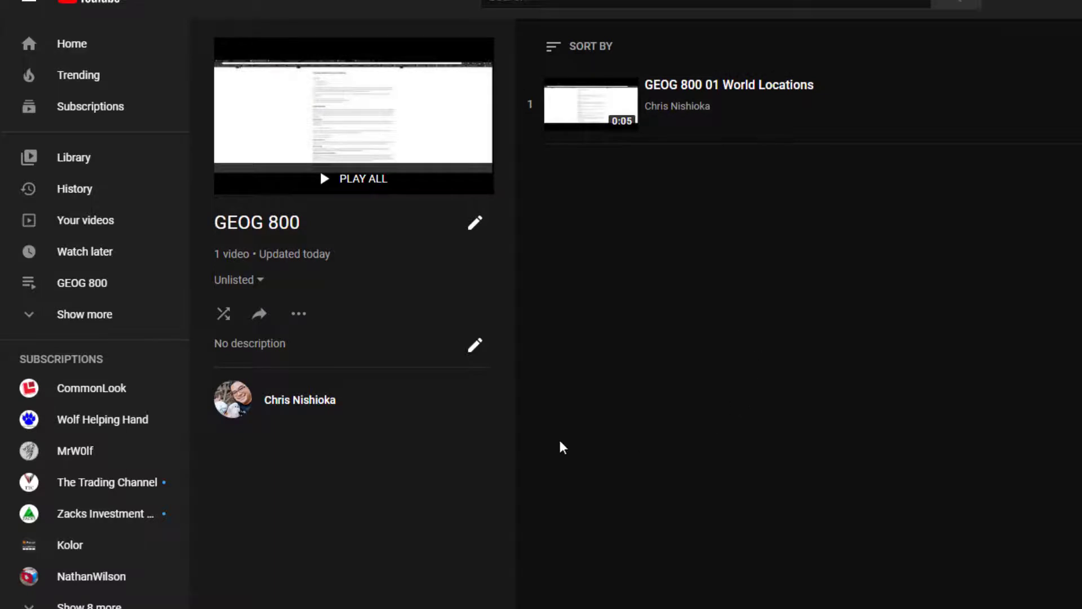
click(259, 315)
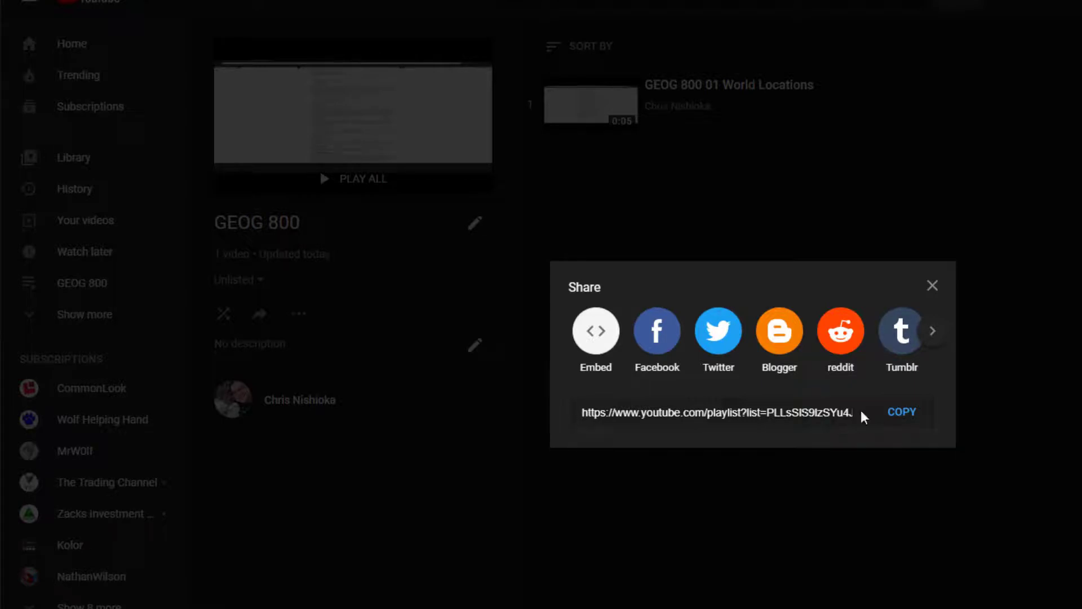
click(932, 285)
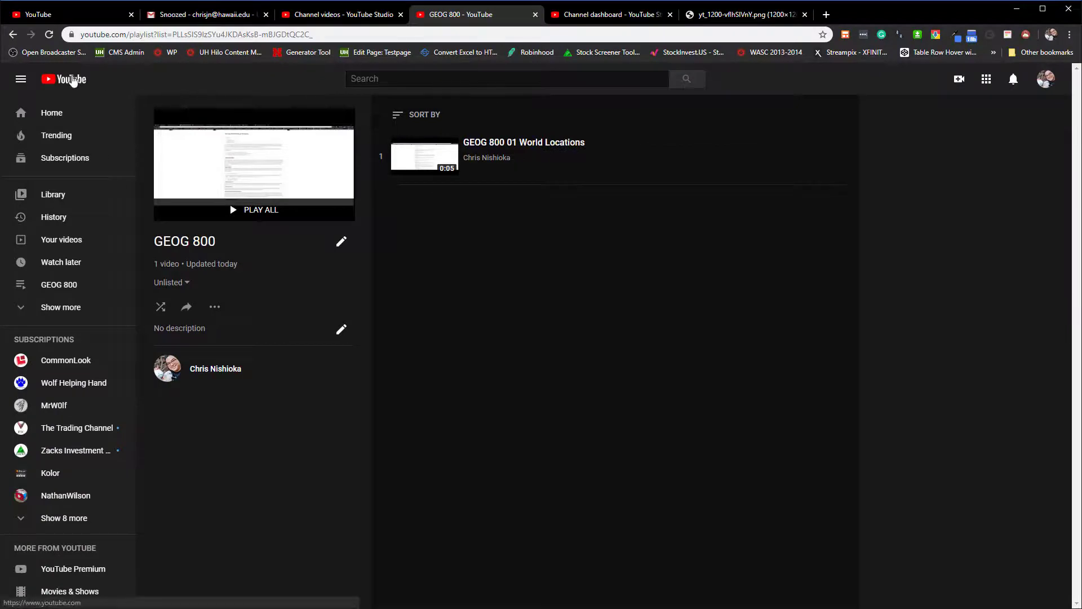
- Start a new upload from the YouTube home page with the file GEOG 800 02 GIS Systems.mp4
click(100, 1)
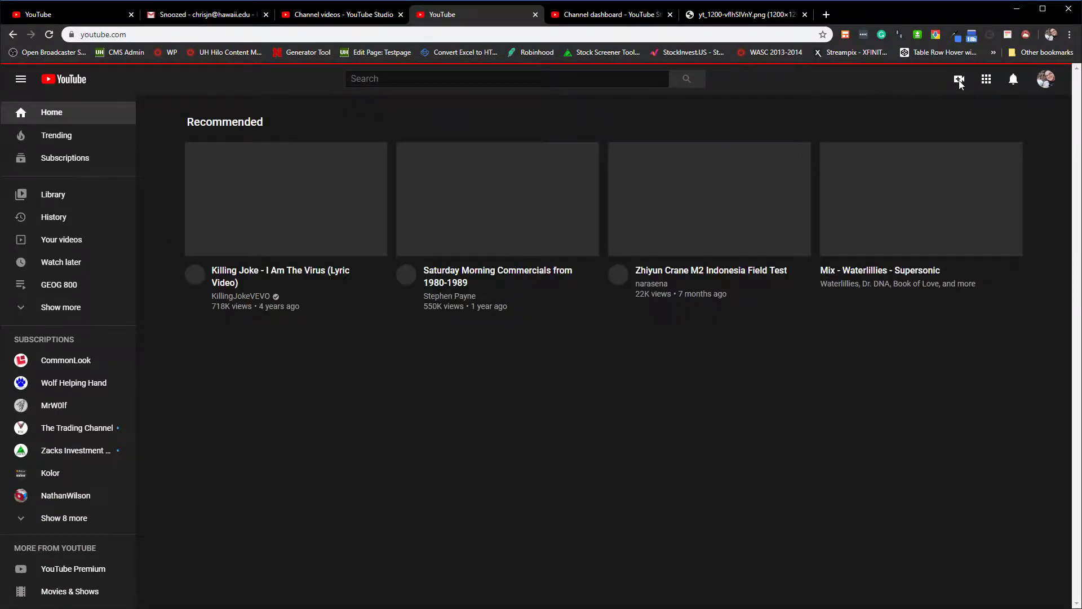
click(959, 79)
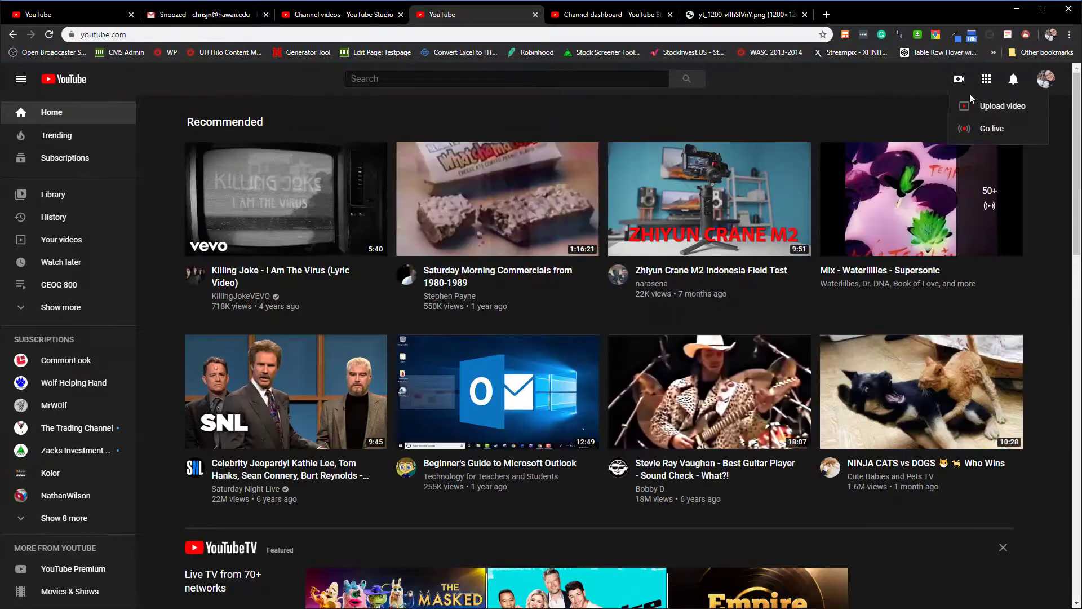
click(1036, 110)
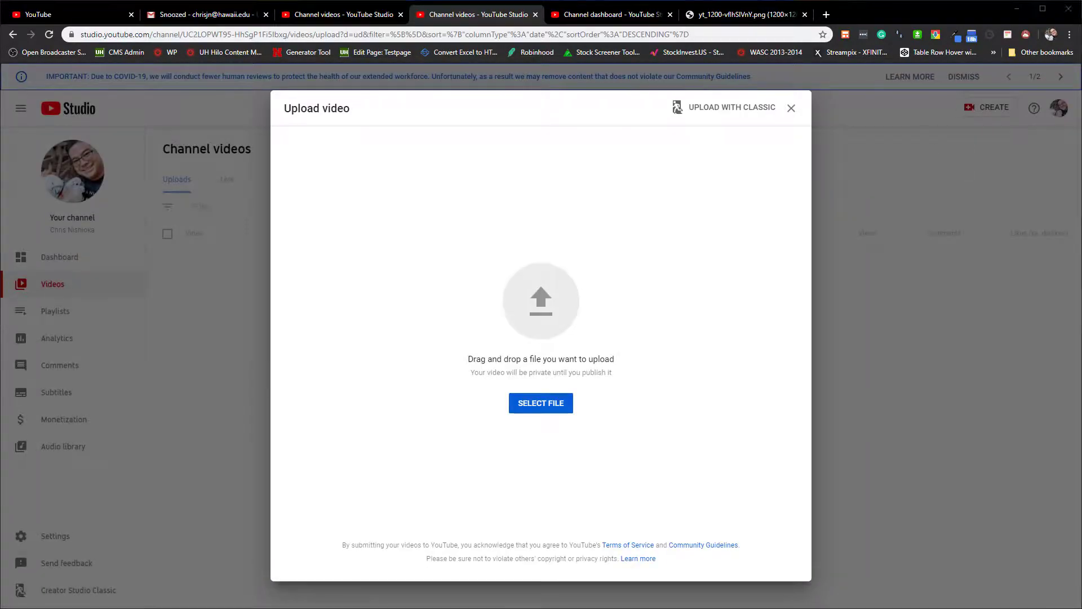
drag(267, 285, 539, 323)
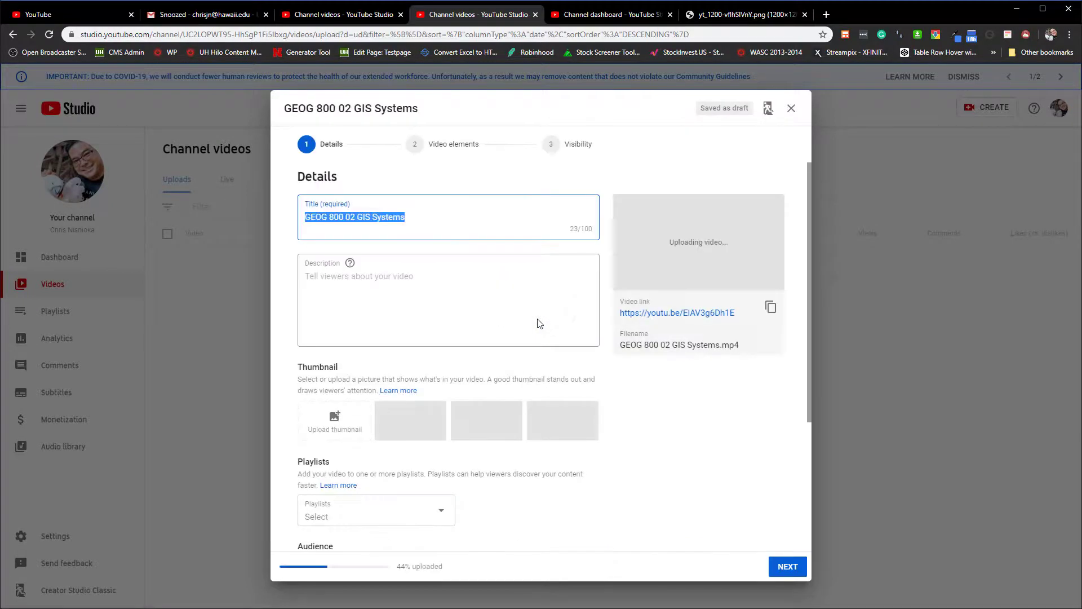
- Add the GEOG 800 02 GIS Systems video to the existing GEOG 800 playlist
click(423, 516)
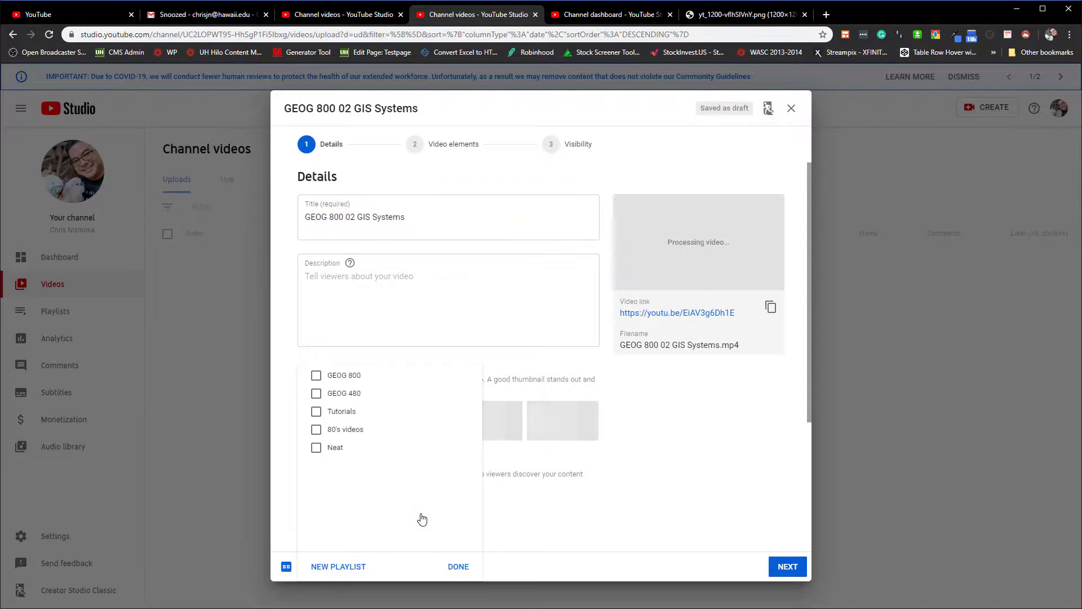
click(316, 375)
click(456, 567)
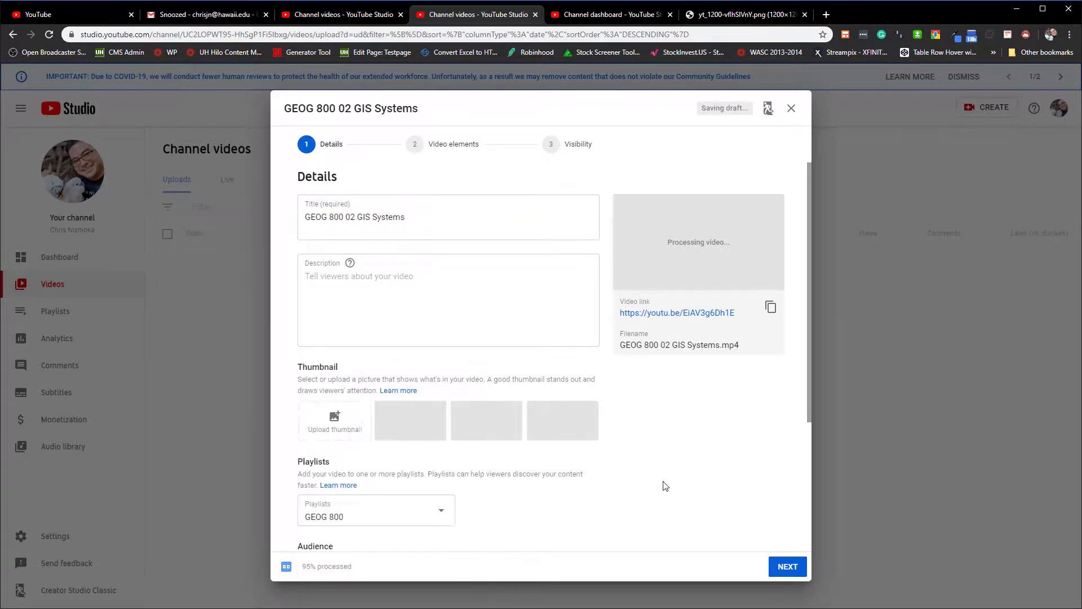
- Mark the GIS Systems video as not made for kids and proceed past the video elements to the visibility settings
scroll(648, 484, down, 2)
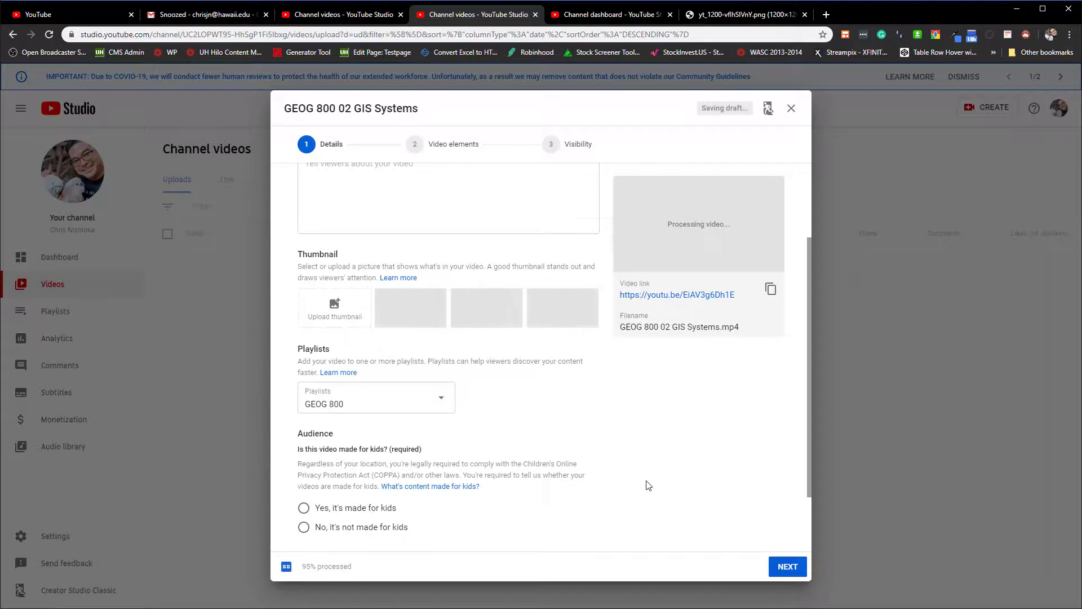
scroll(647, 483, down, 1)
click(314, 476)
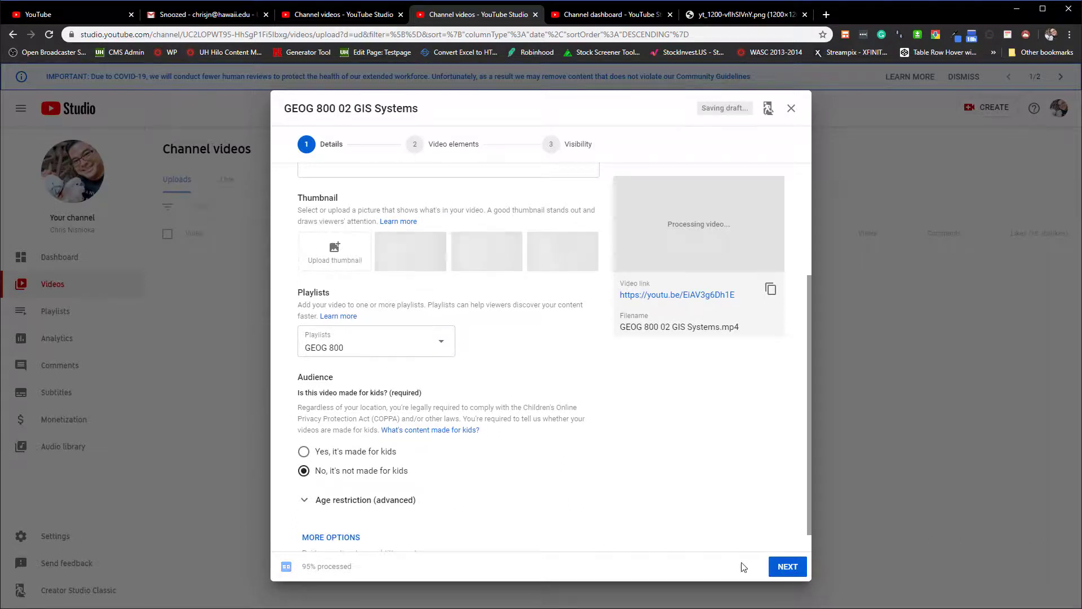
click(787, 567)
click(790, 570)
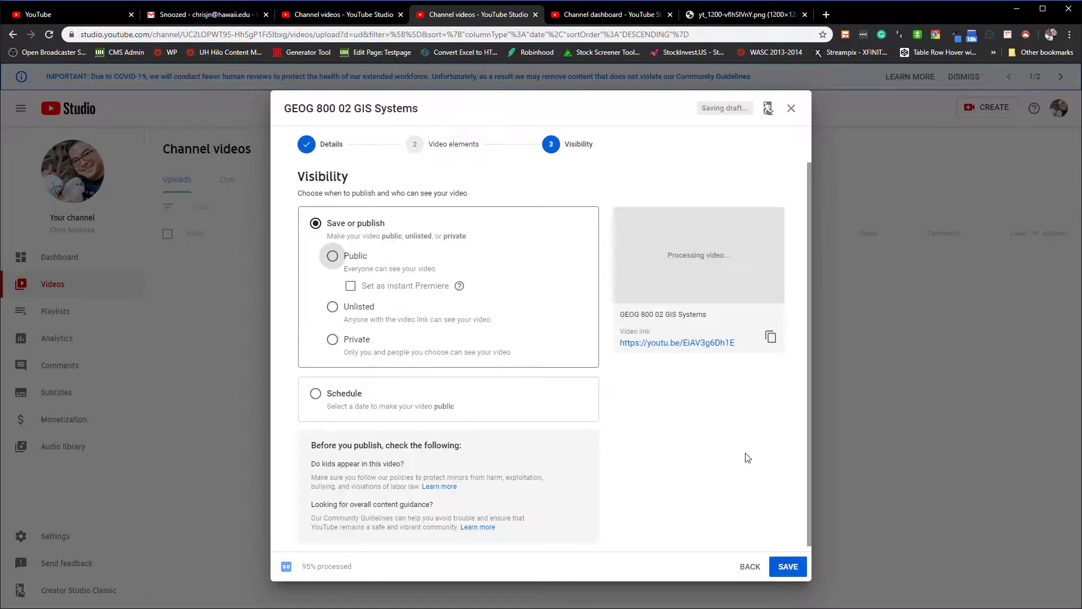
- Save the GIS Systems video with unlisted visibility and close the video processing notice
click(337, 307)
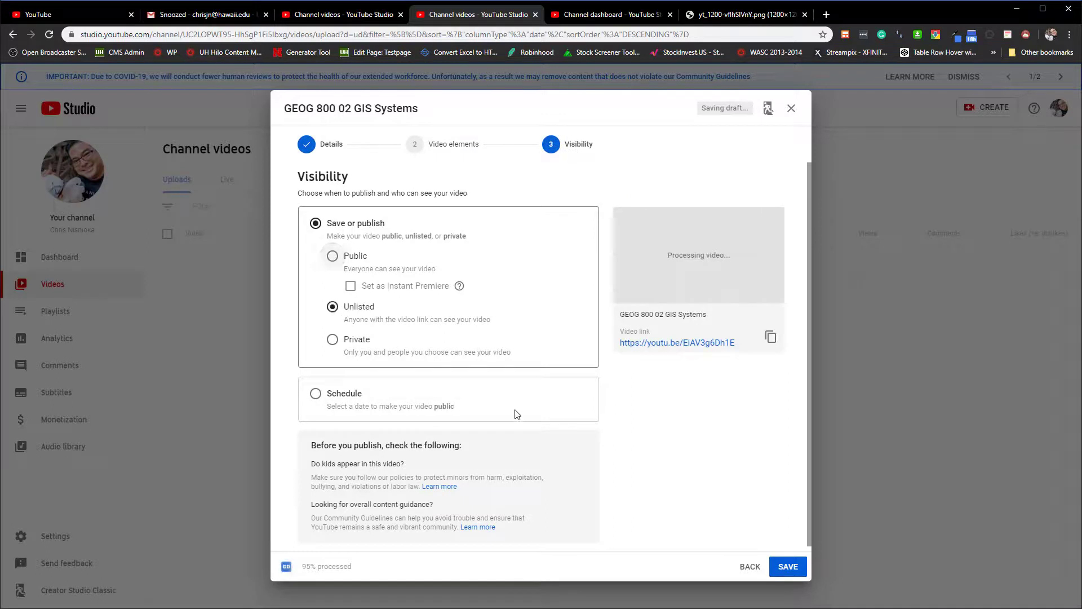
click(795, 565)
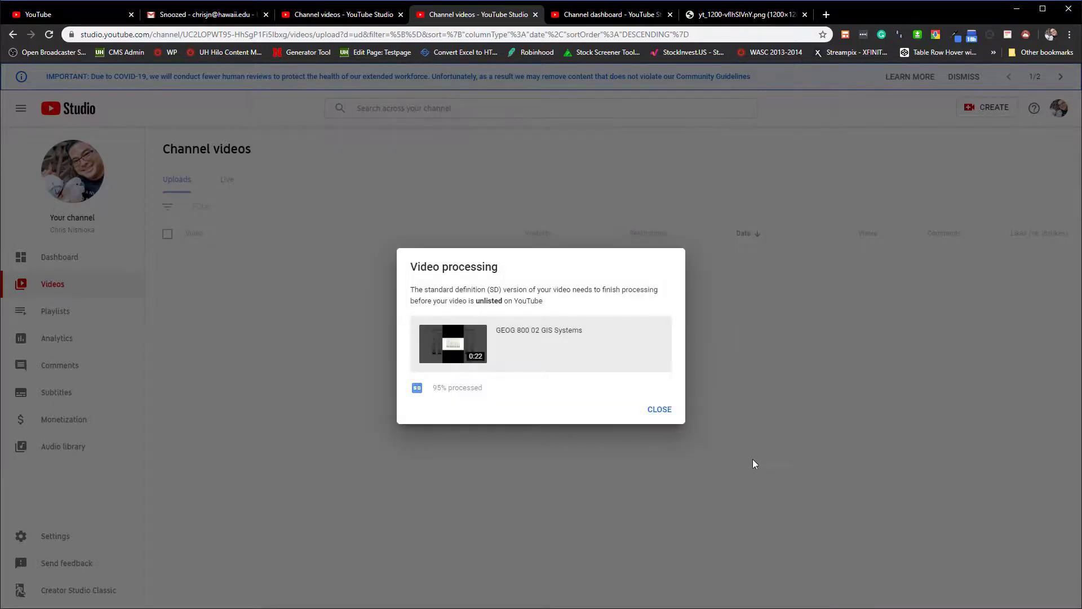
click(660, 409)
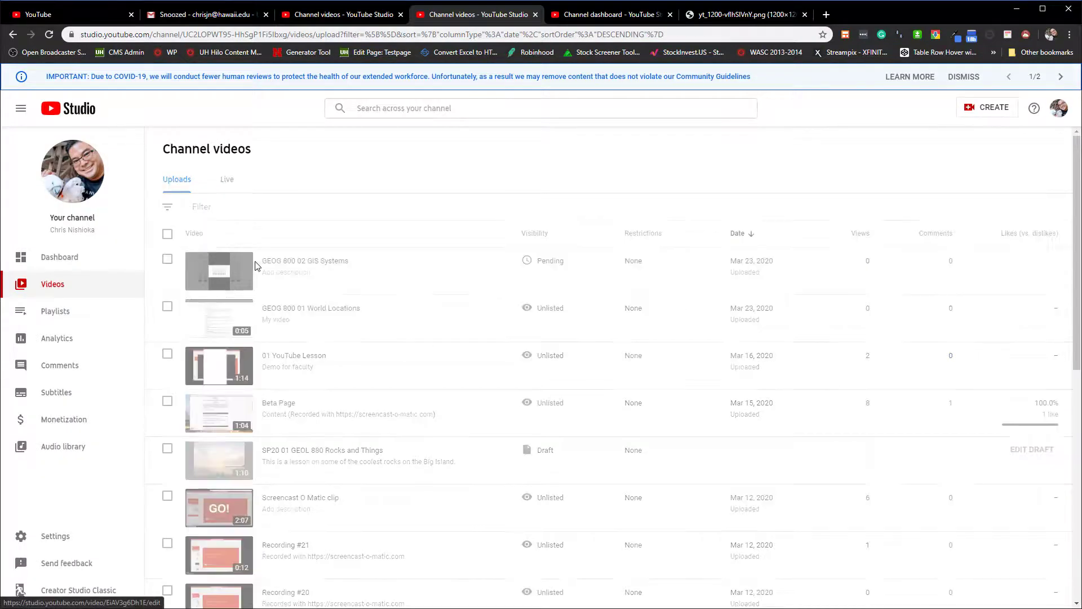
- Open the GEOG 800 playlist from the channel's playlists to check the videos it contains
click(63, 311)
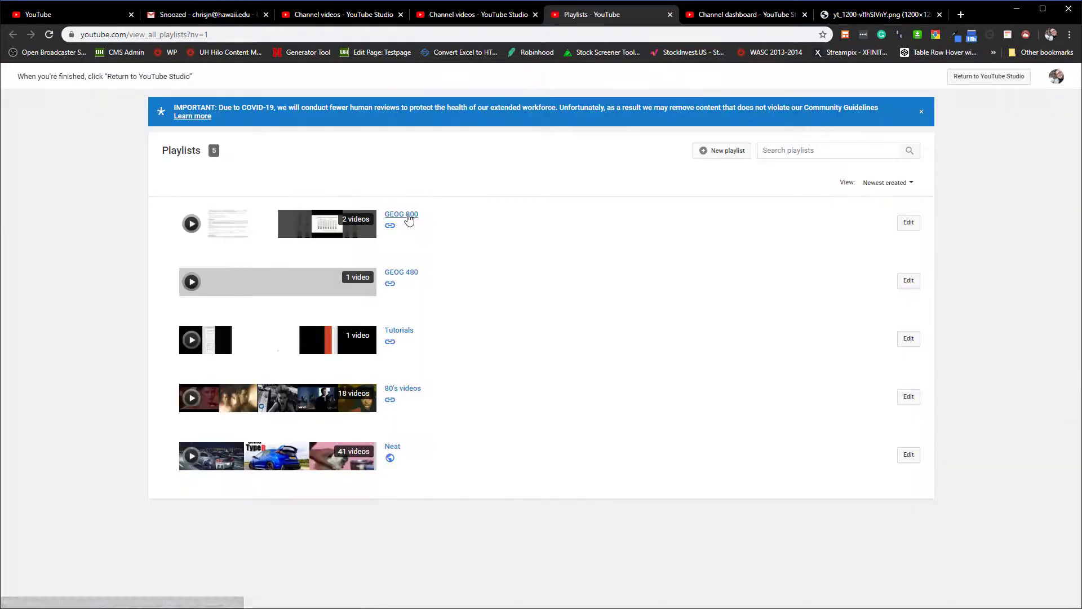
click(408, 220)
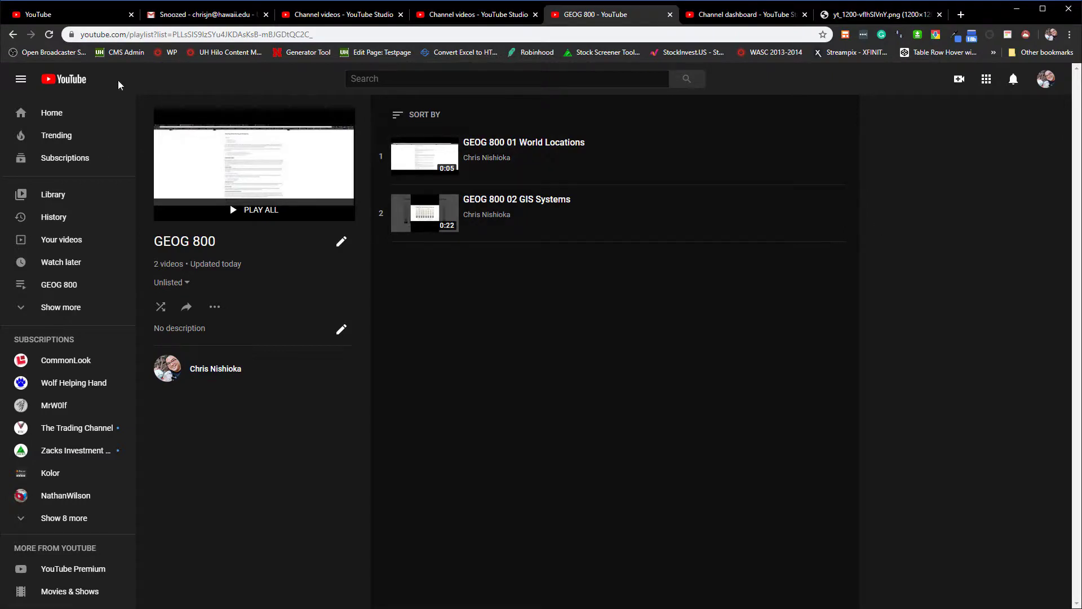
- Return to the YouTube home page, expand the sidebar's playlist entries and view the Playlists section of the library
click(67, 79)
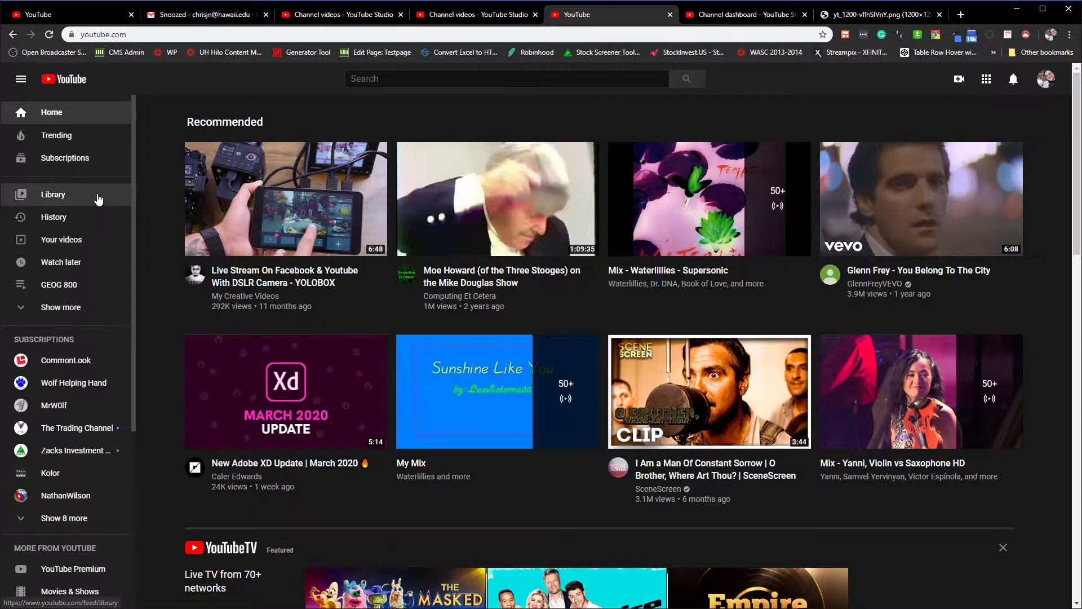
click(62, 319)
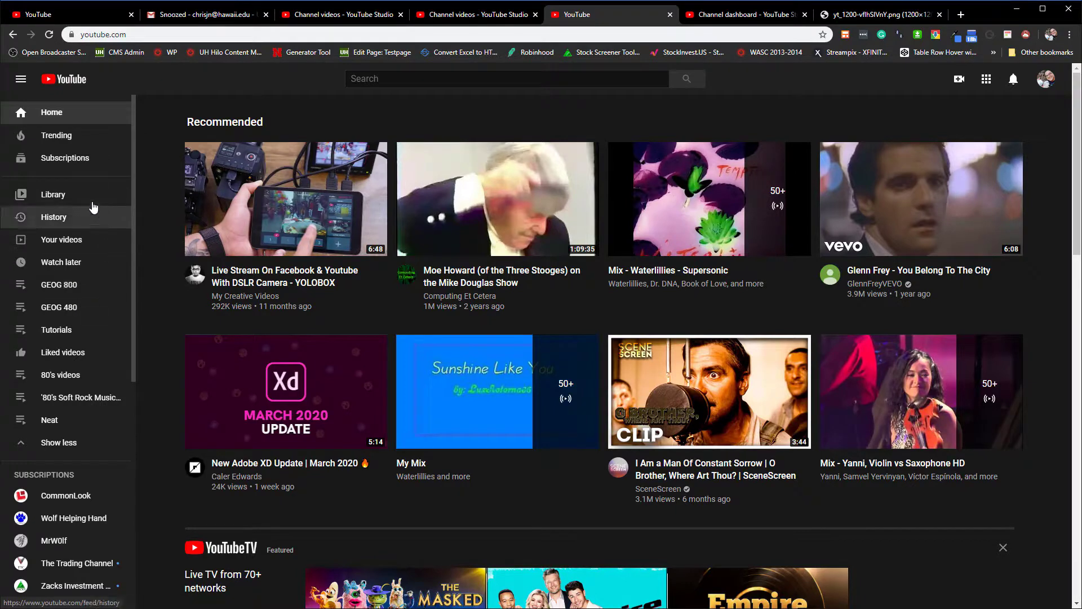
click(72, 196)
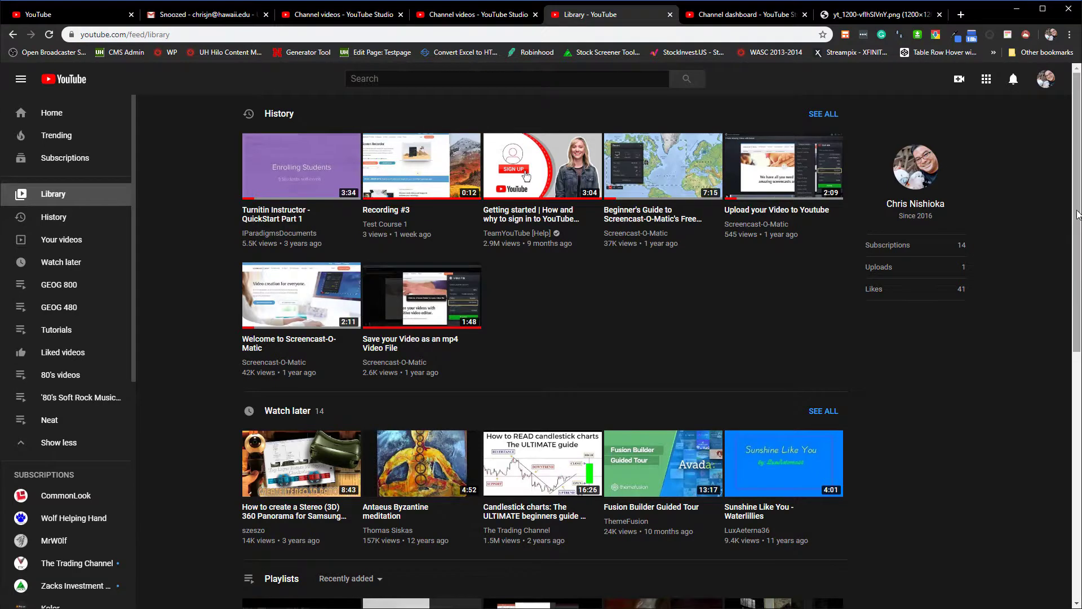
drag(1077, 214, 1073, 412)
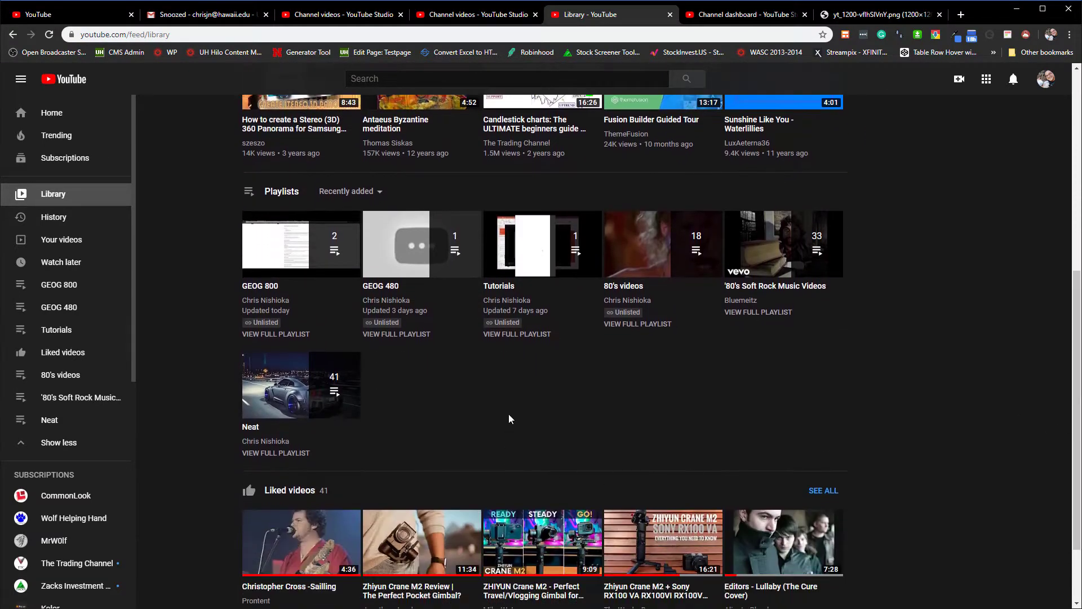